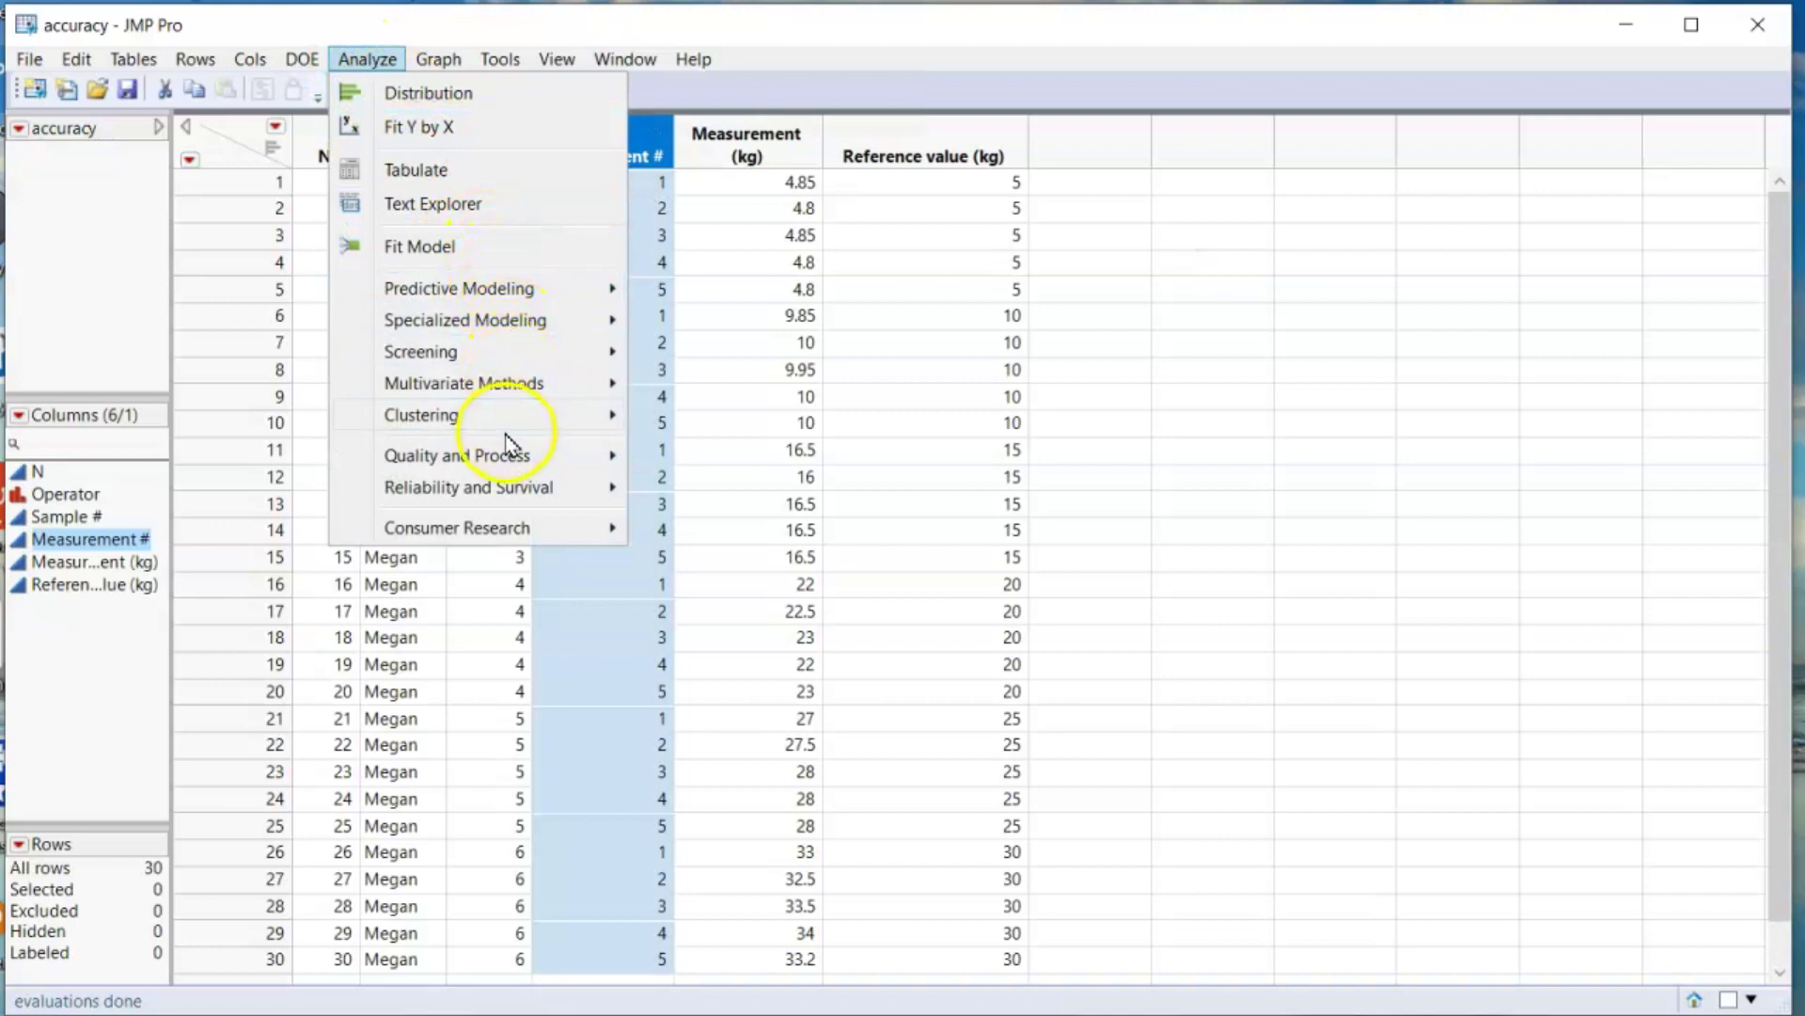
Start Measurement Systems Analysis with Measurement (kg) as response, keeping the Gauge R&R method.
left_click(515, 457)
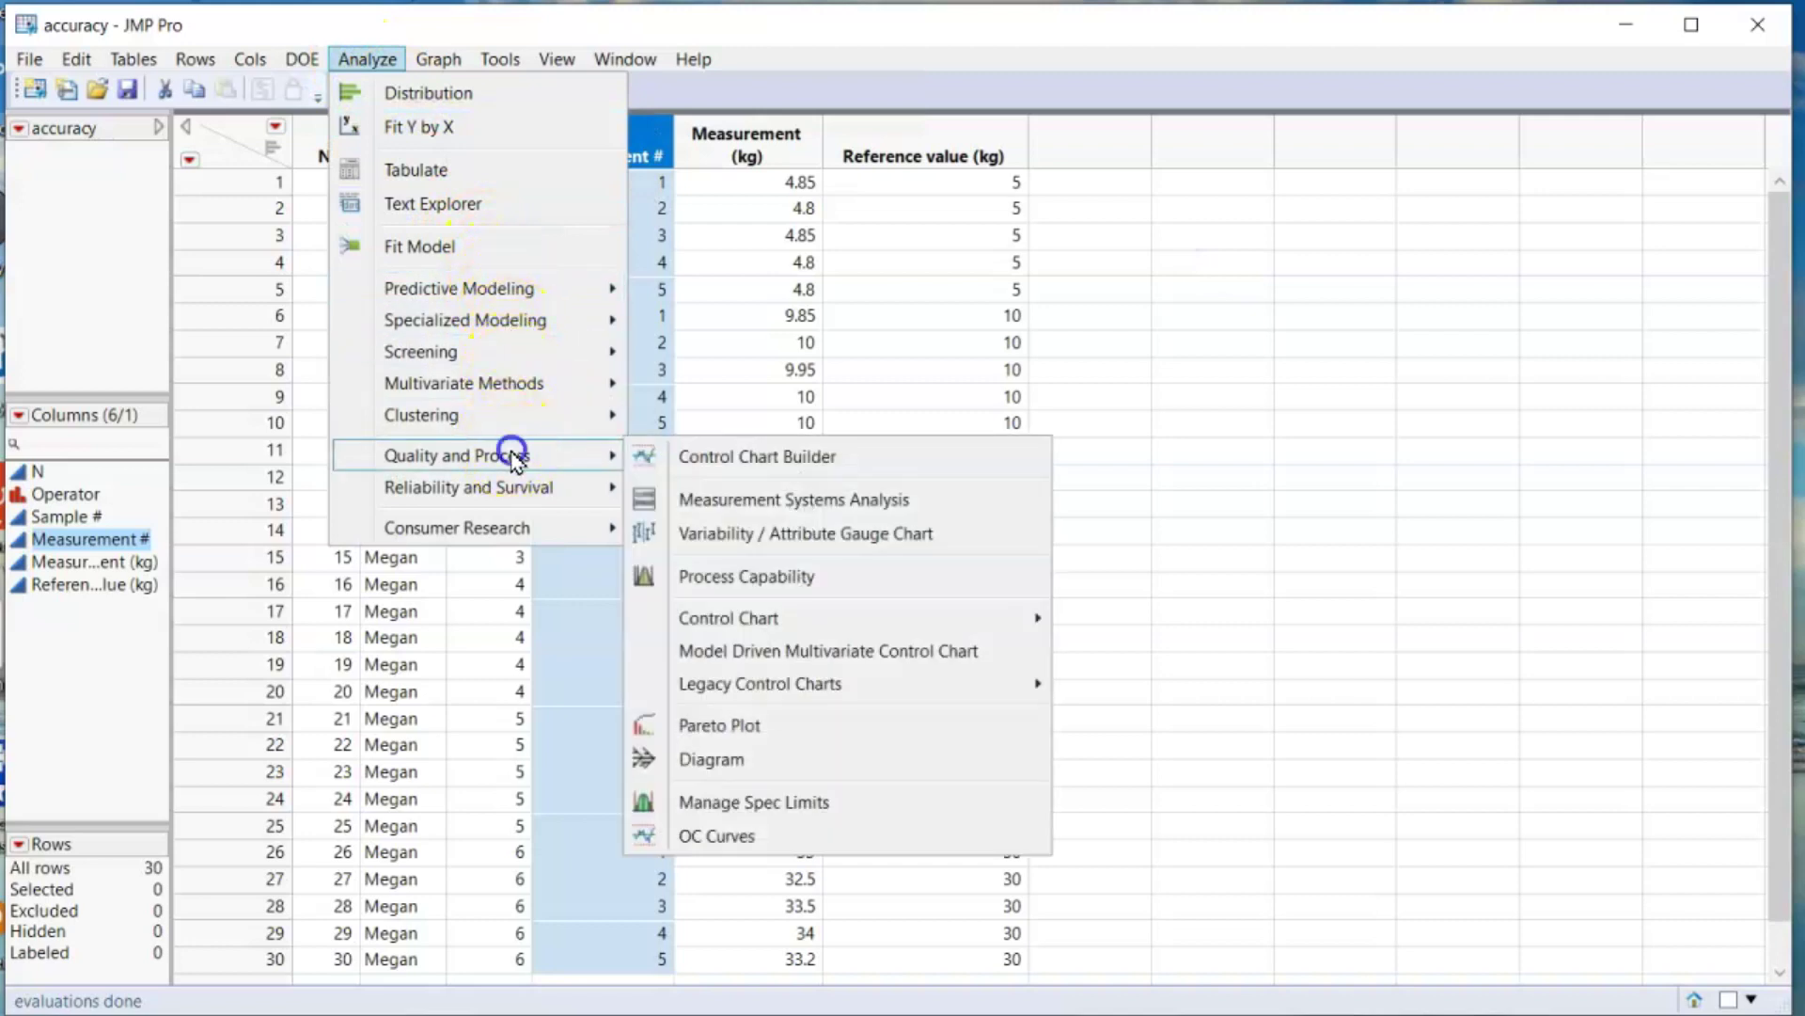
left_click(809, 504)
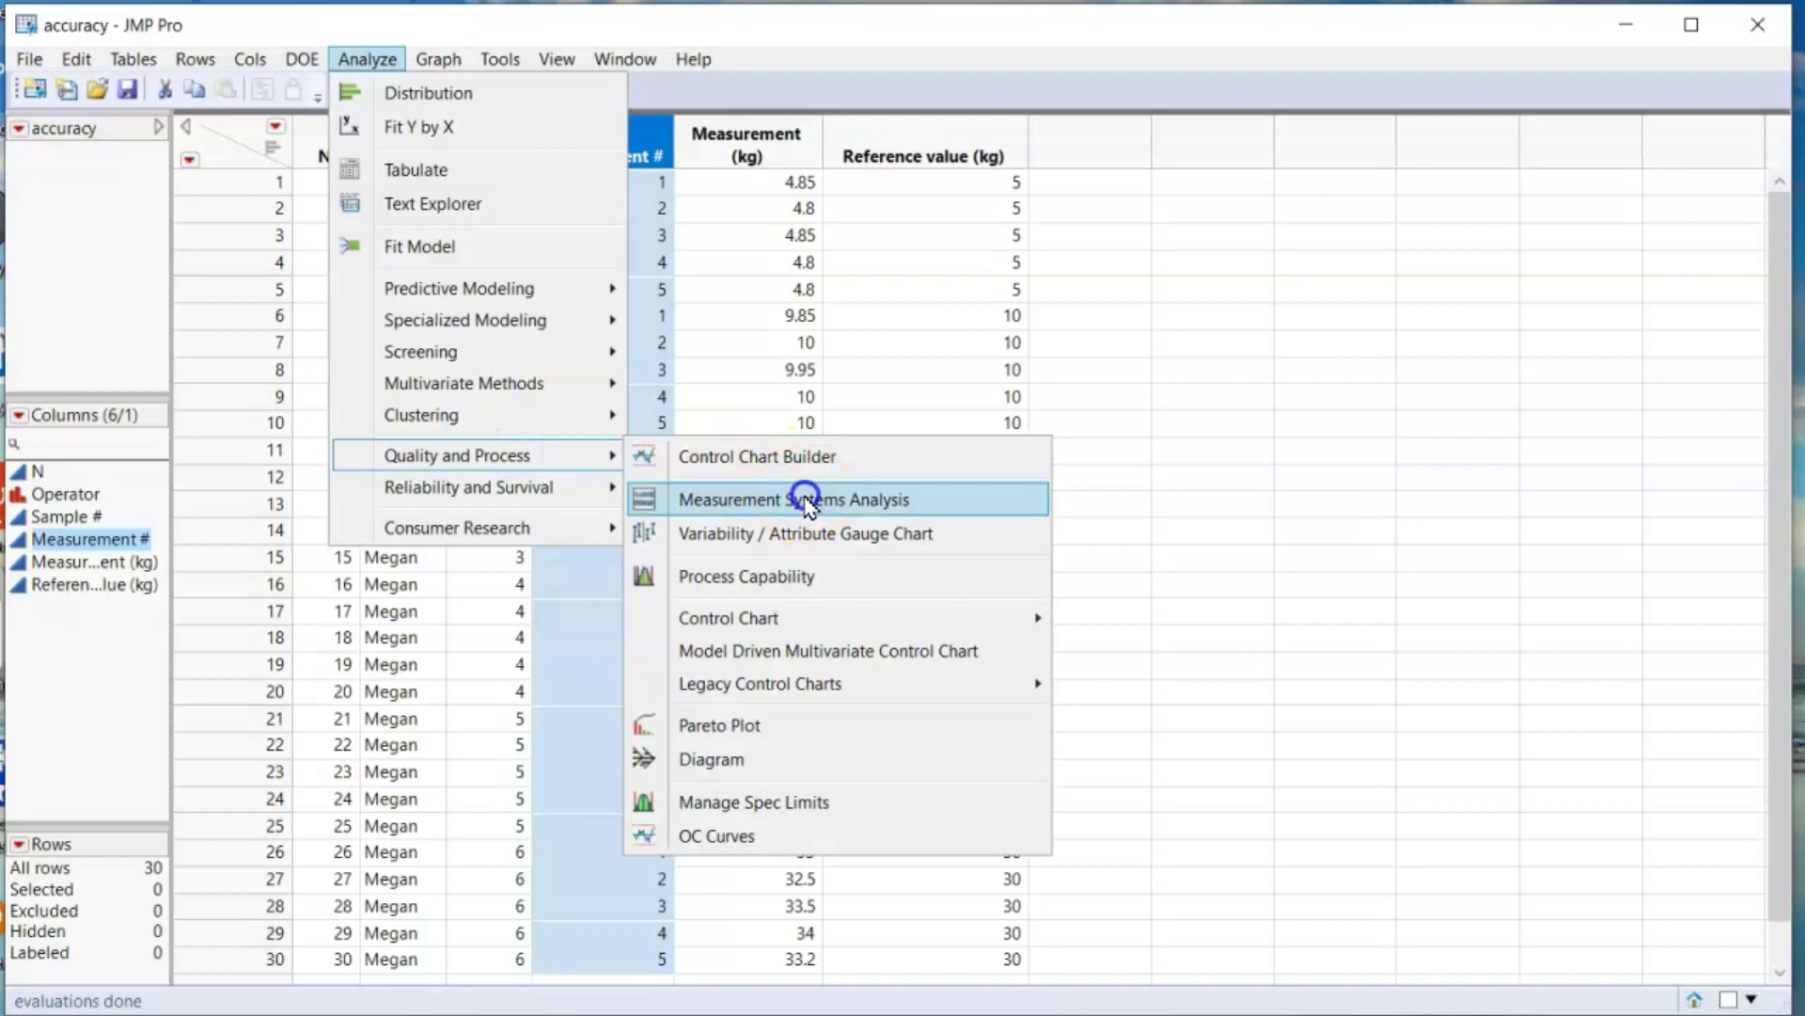
left_click(809, 503)
mouse_move(544, 80)
left_mouse_down()
mouse_move(631, 110)
mouse_move(838, 273)
left_mouse_up()
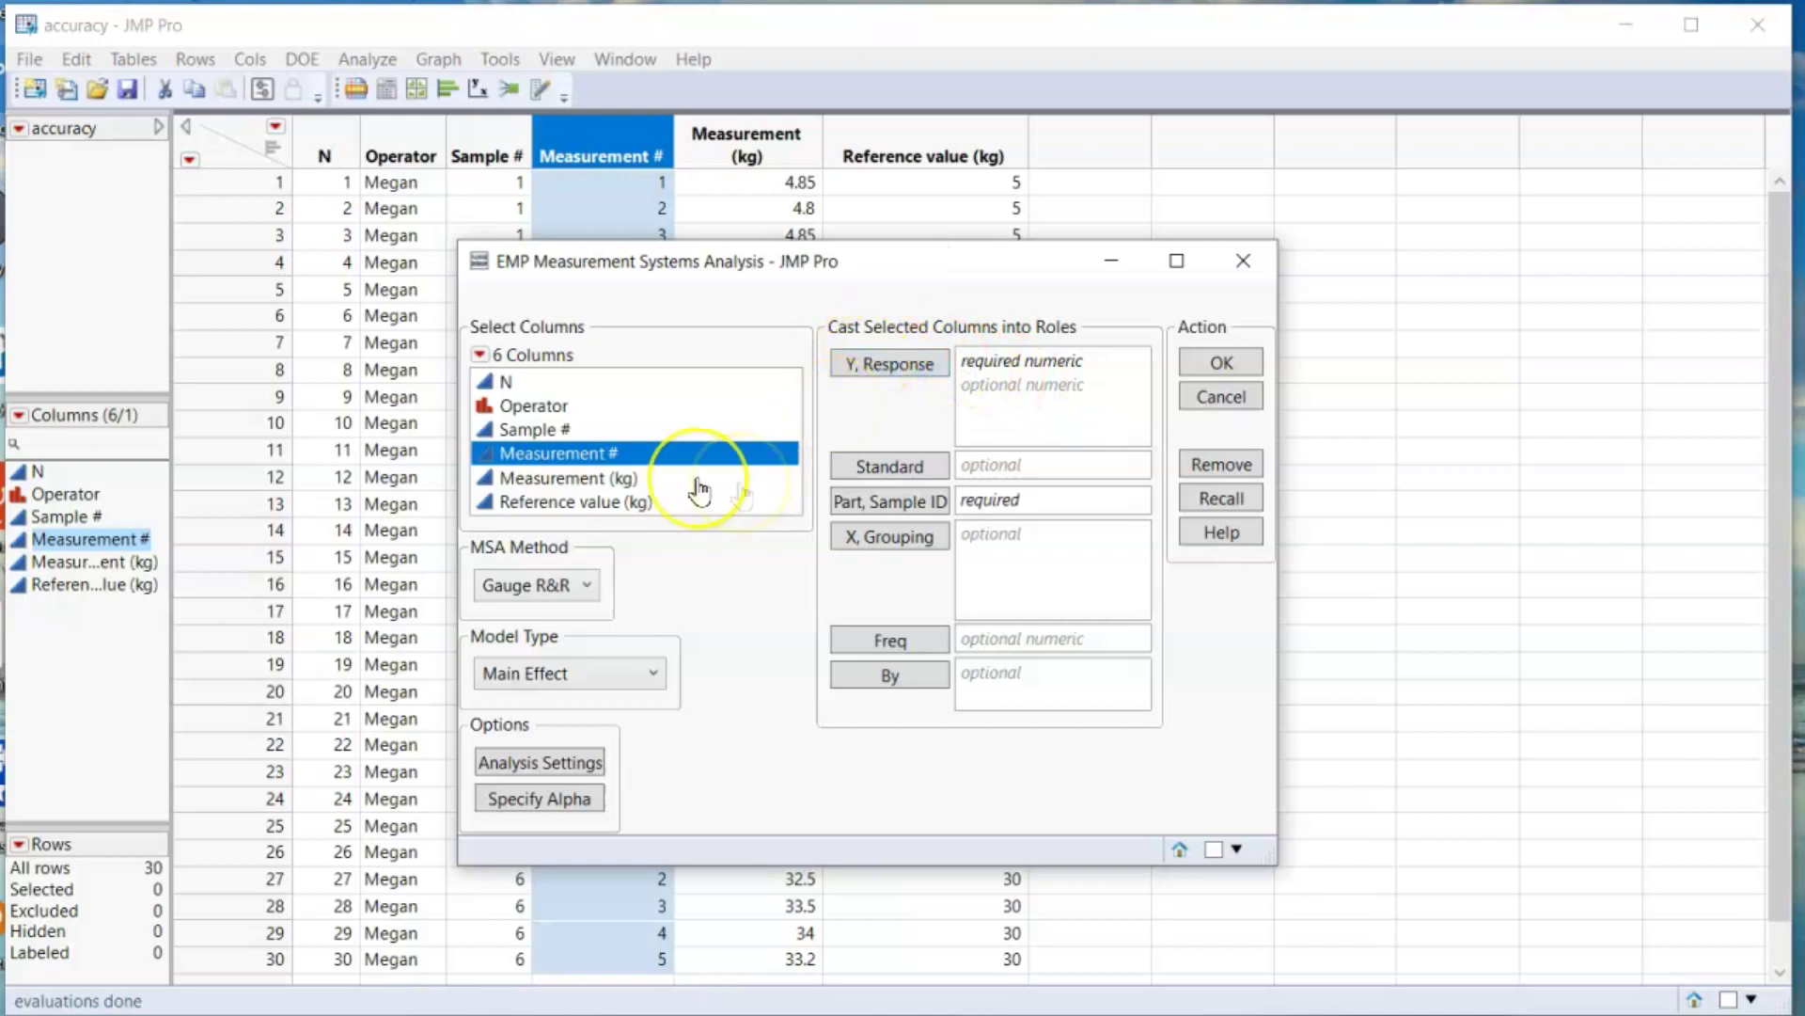
left_click(617, 478)
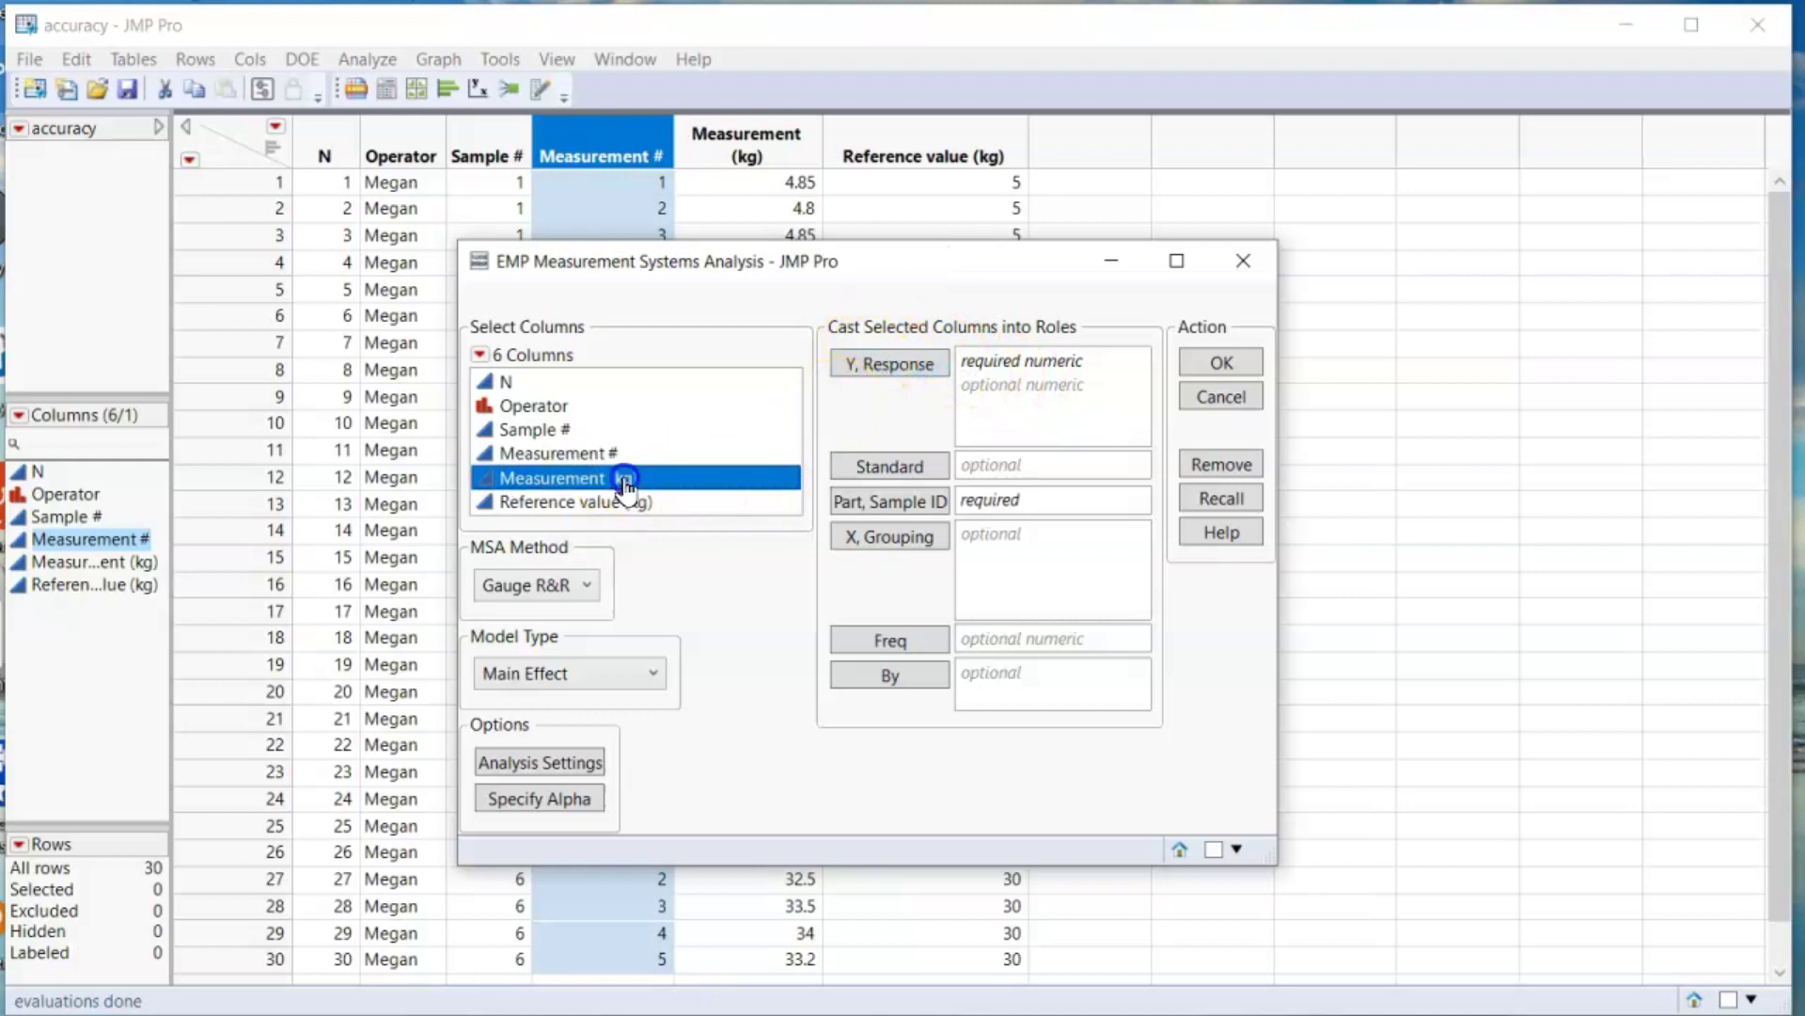
left_click(889, 369)
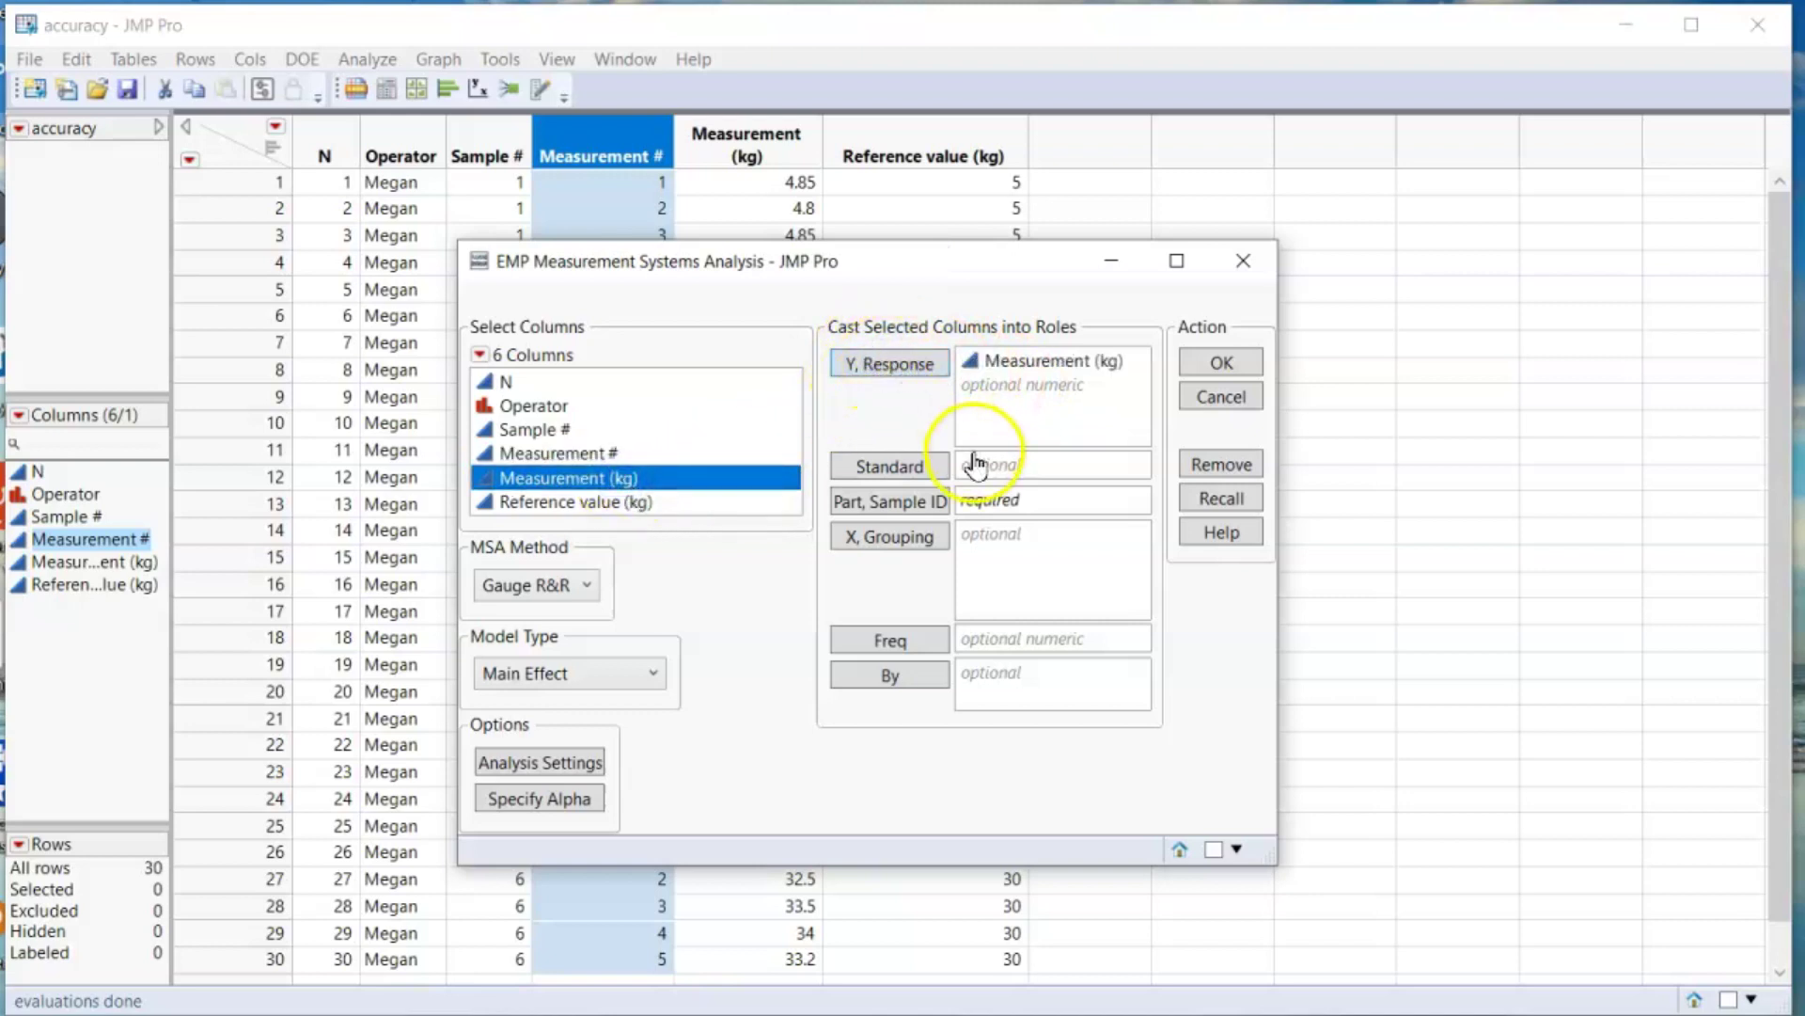
left_click(580, 593)
left_click(686, 578)
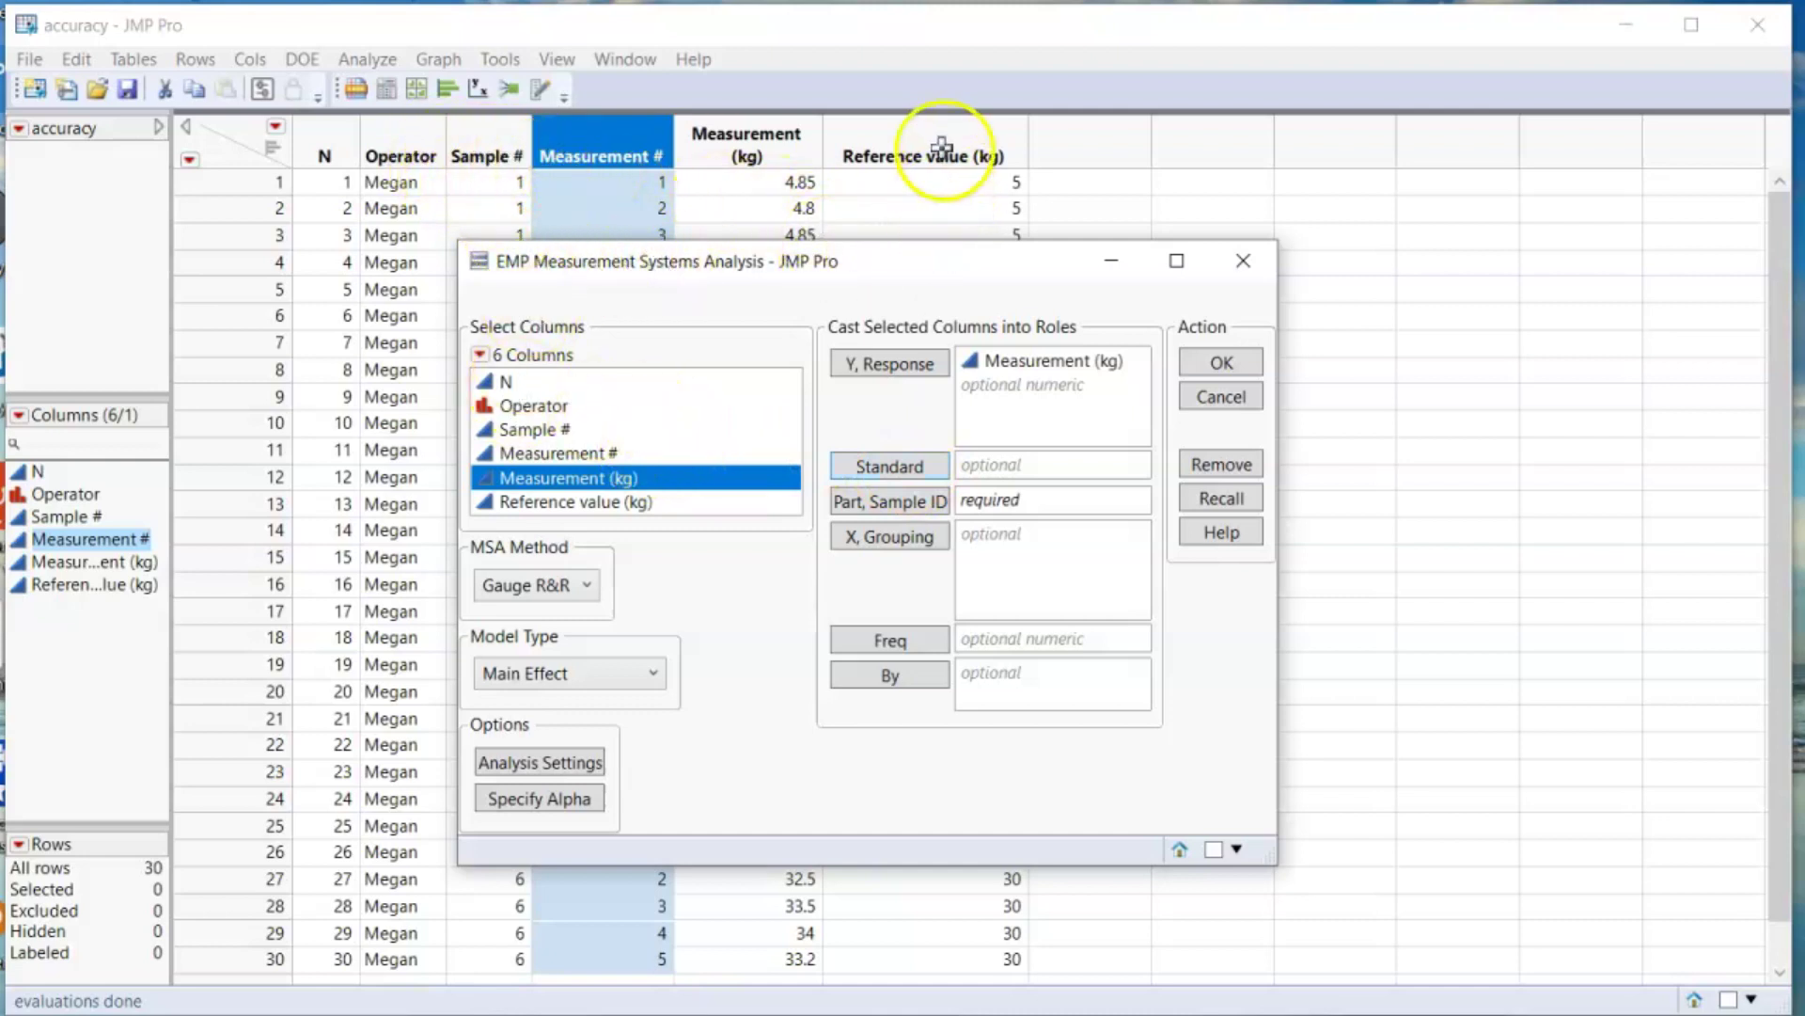
Set Reference value (kg) as standard and Sample # as part, then run the analysis.
left_click(663, 503)
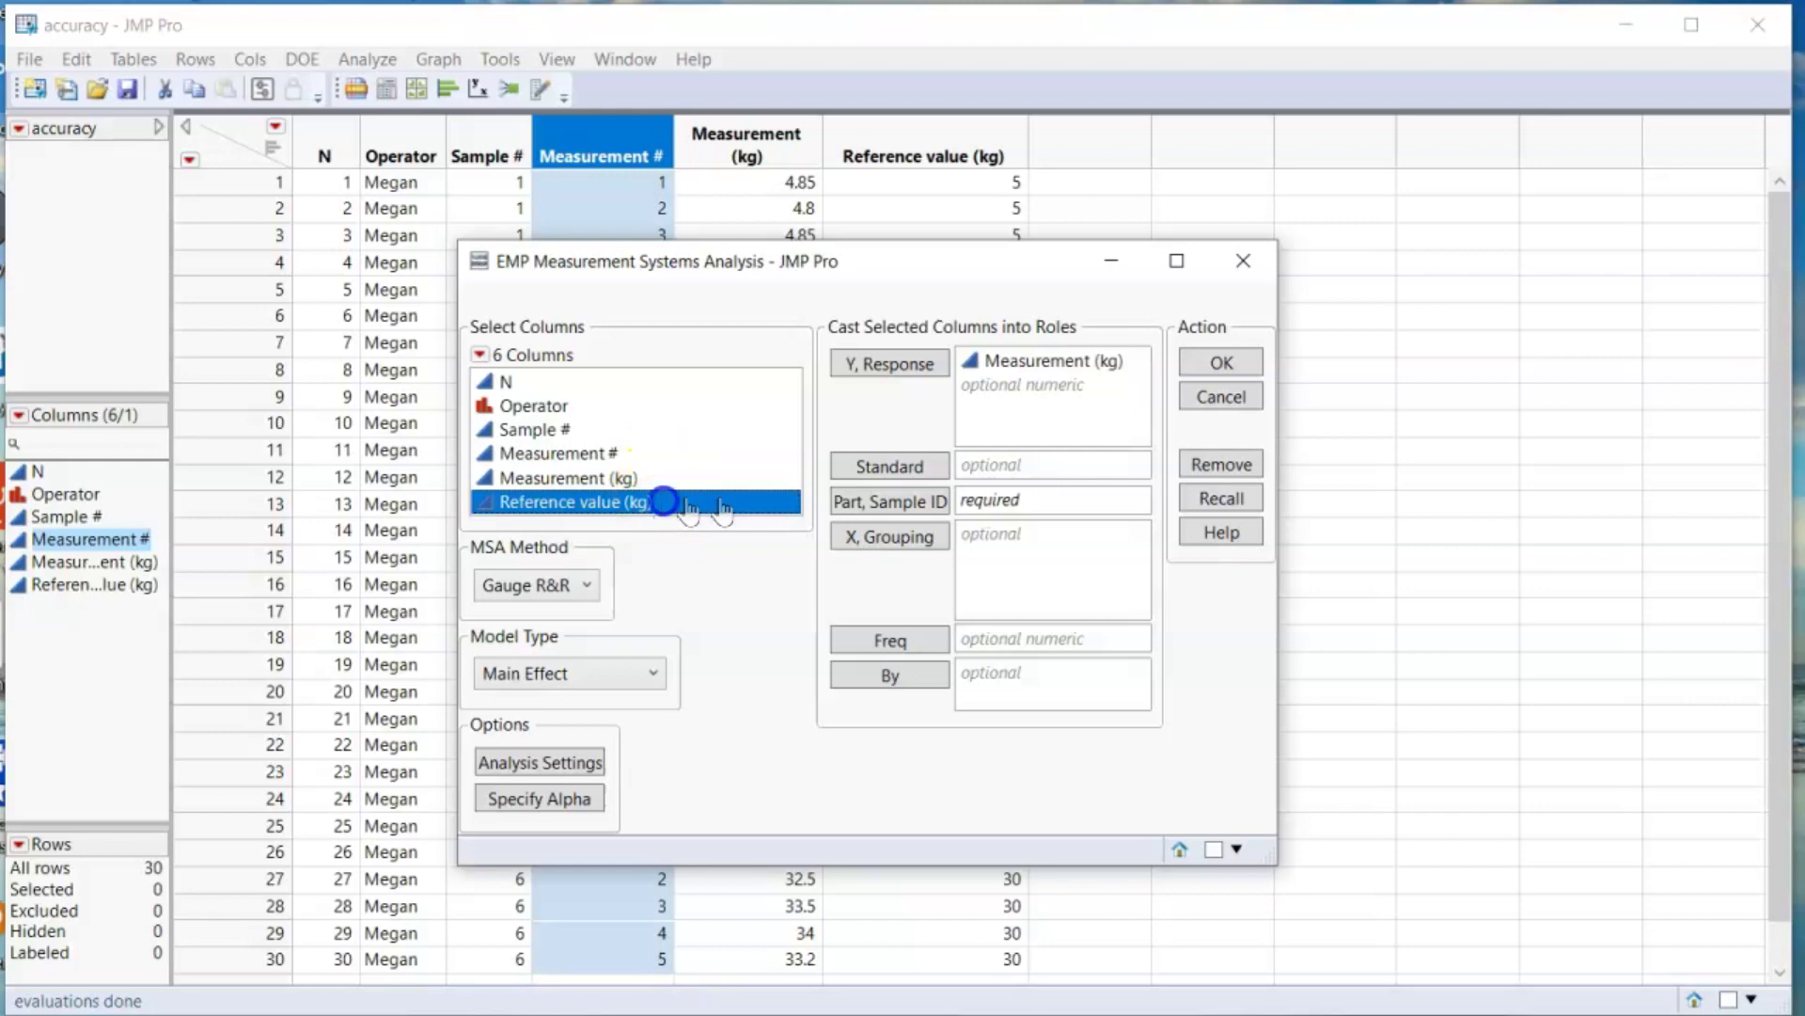
left_click(891, 467)
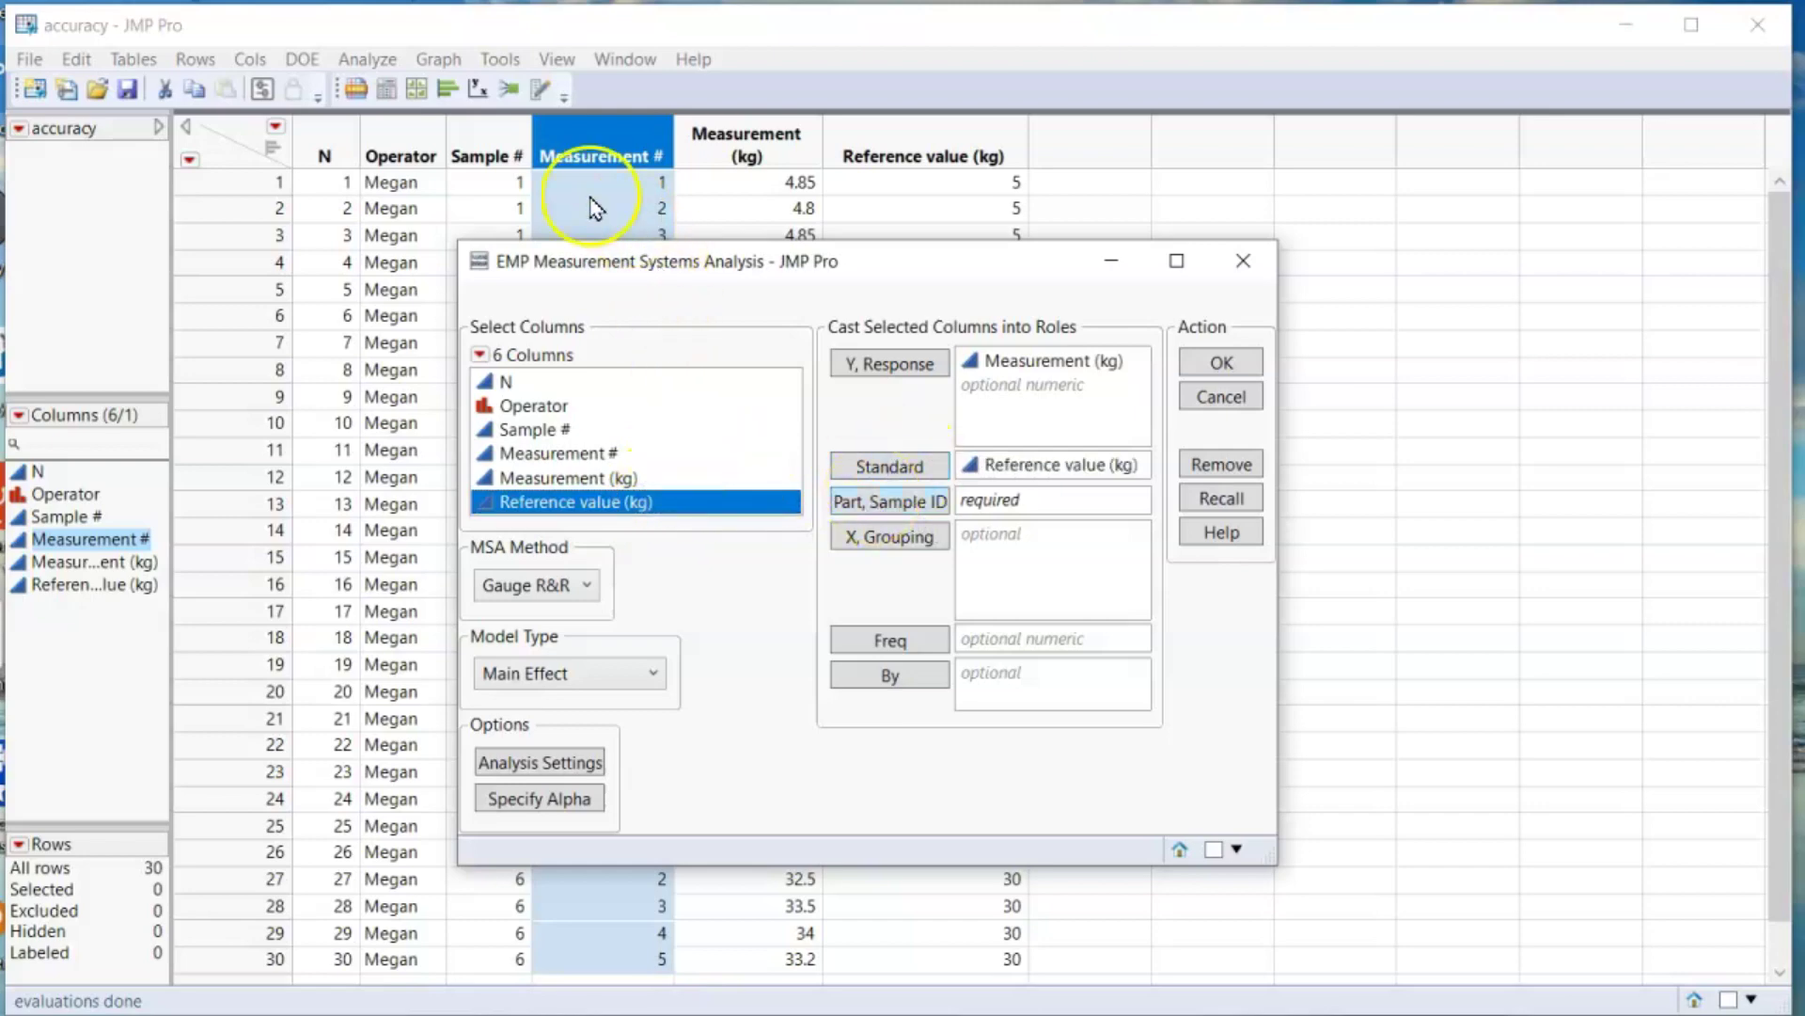
left_click_drag(635, 262, 744, 279)
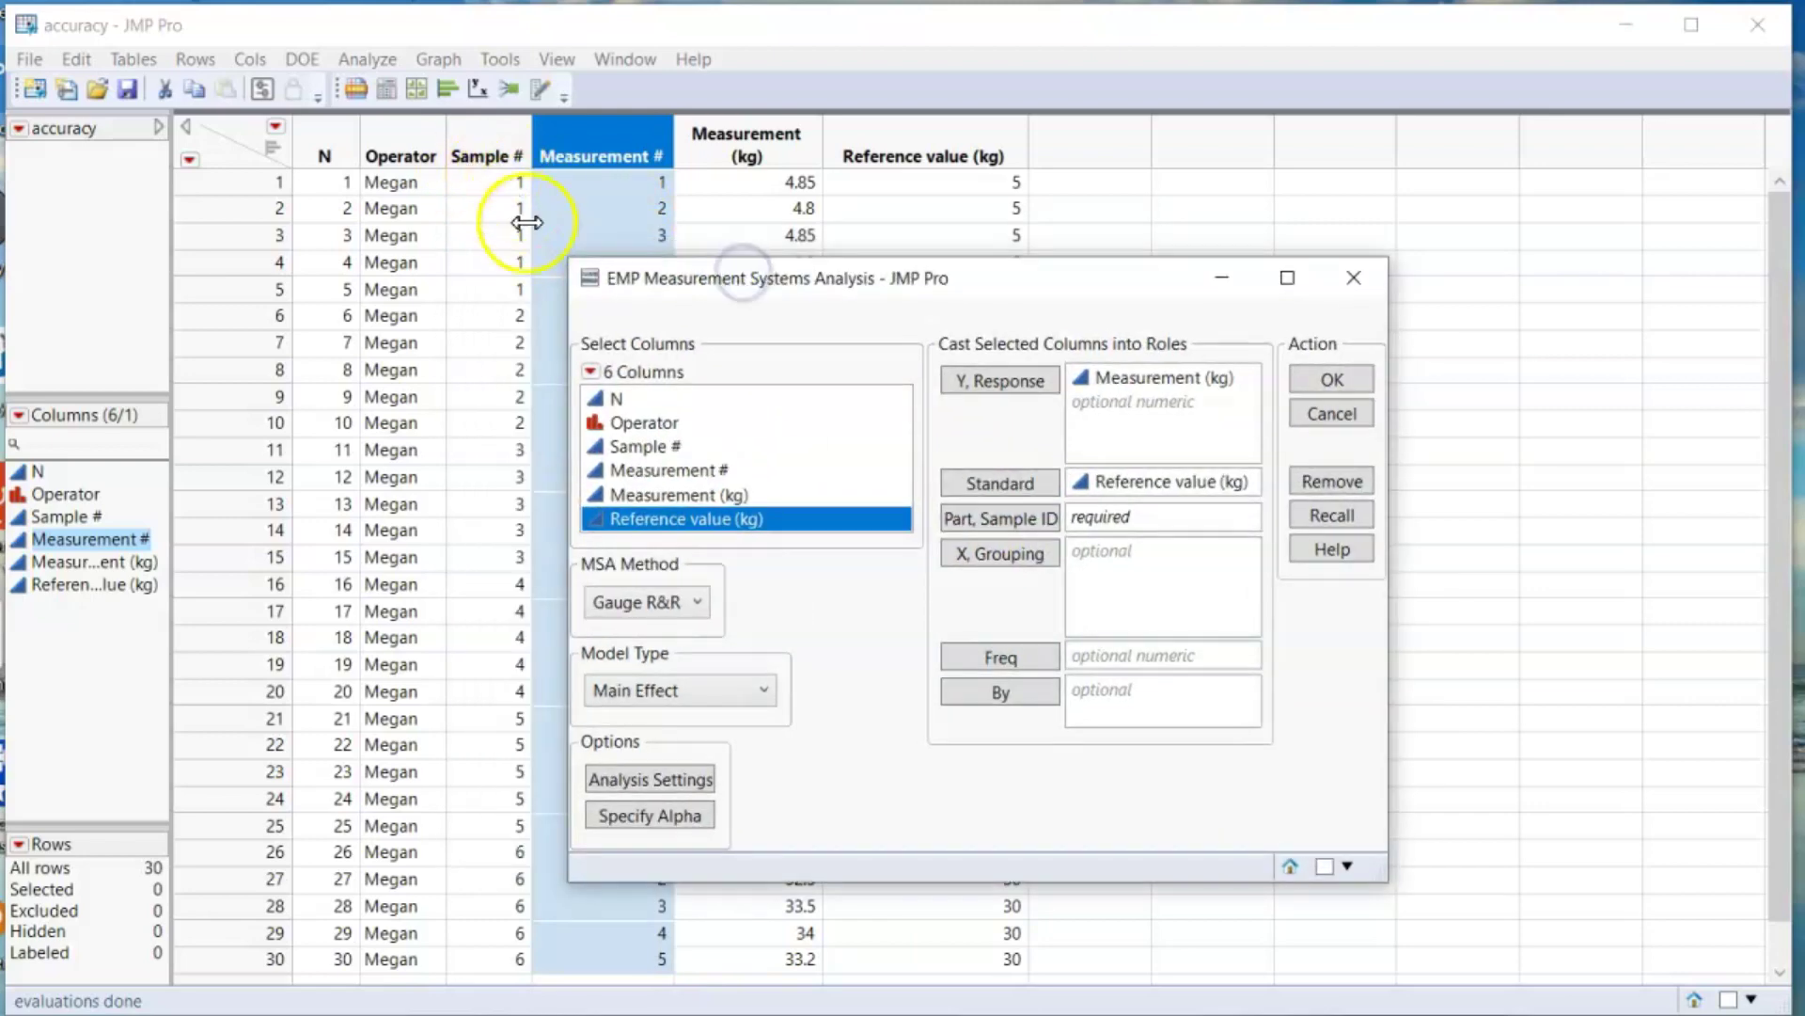
left_click(663, 448)
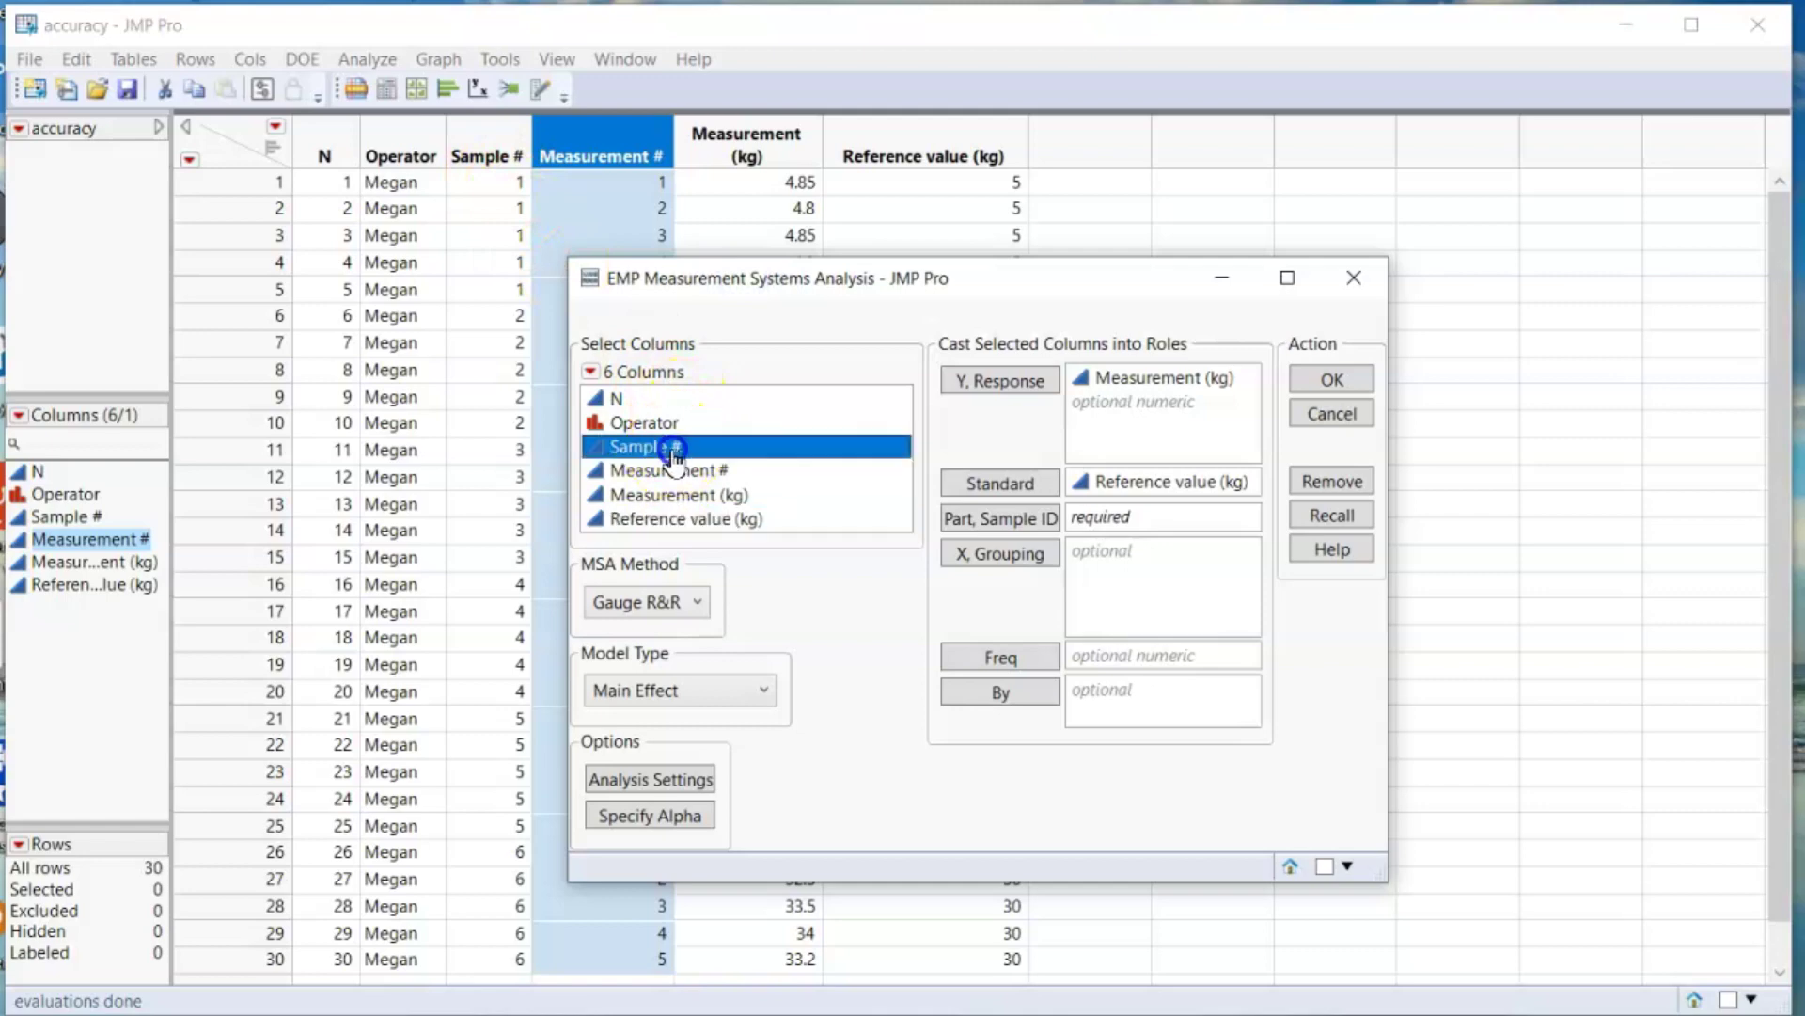
left_click(1006, 519)
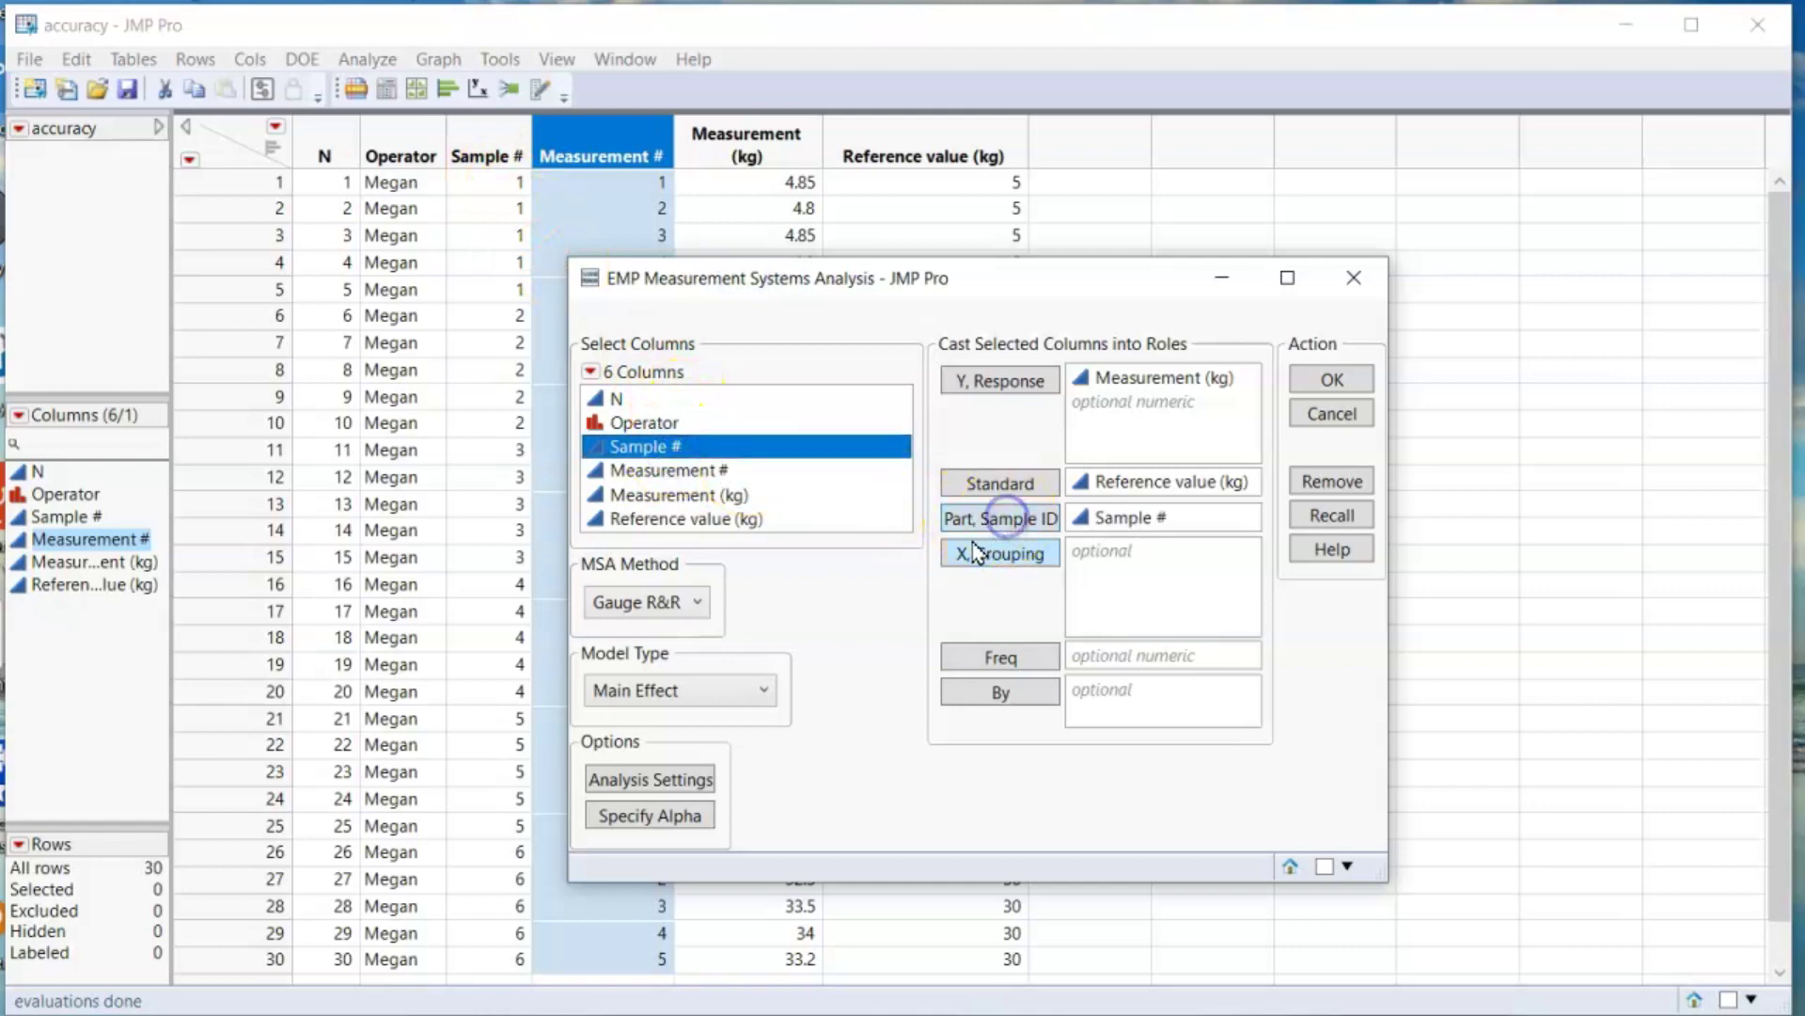
left_click(1332, 378)
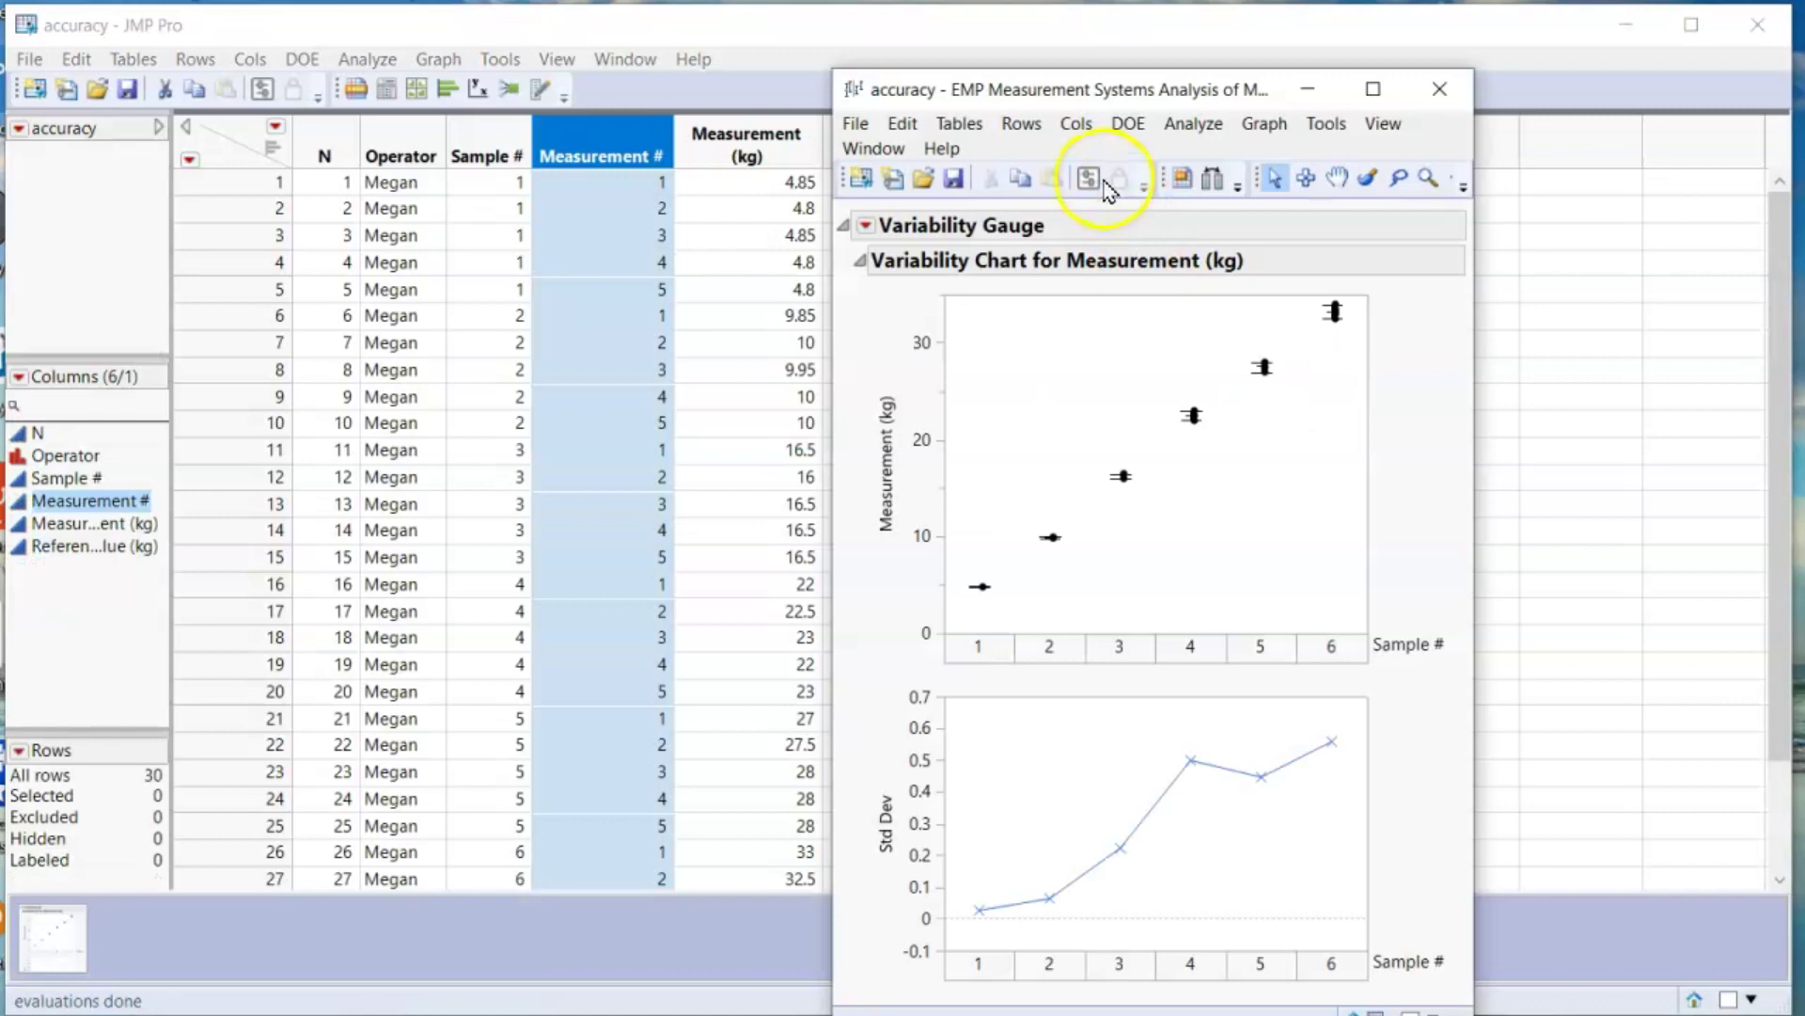
Add the Gauge Studies Bias Report from the Variability Gauge red-triangle menu.
left_click_drag(1071, 89, 926, 43)
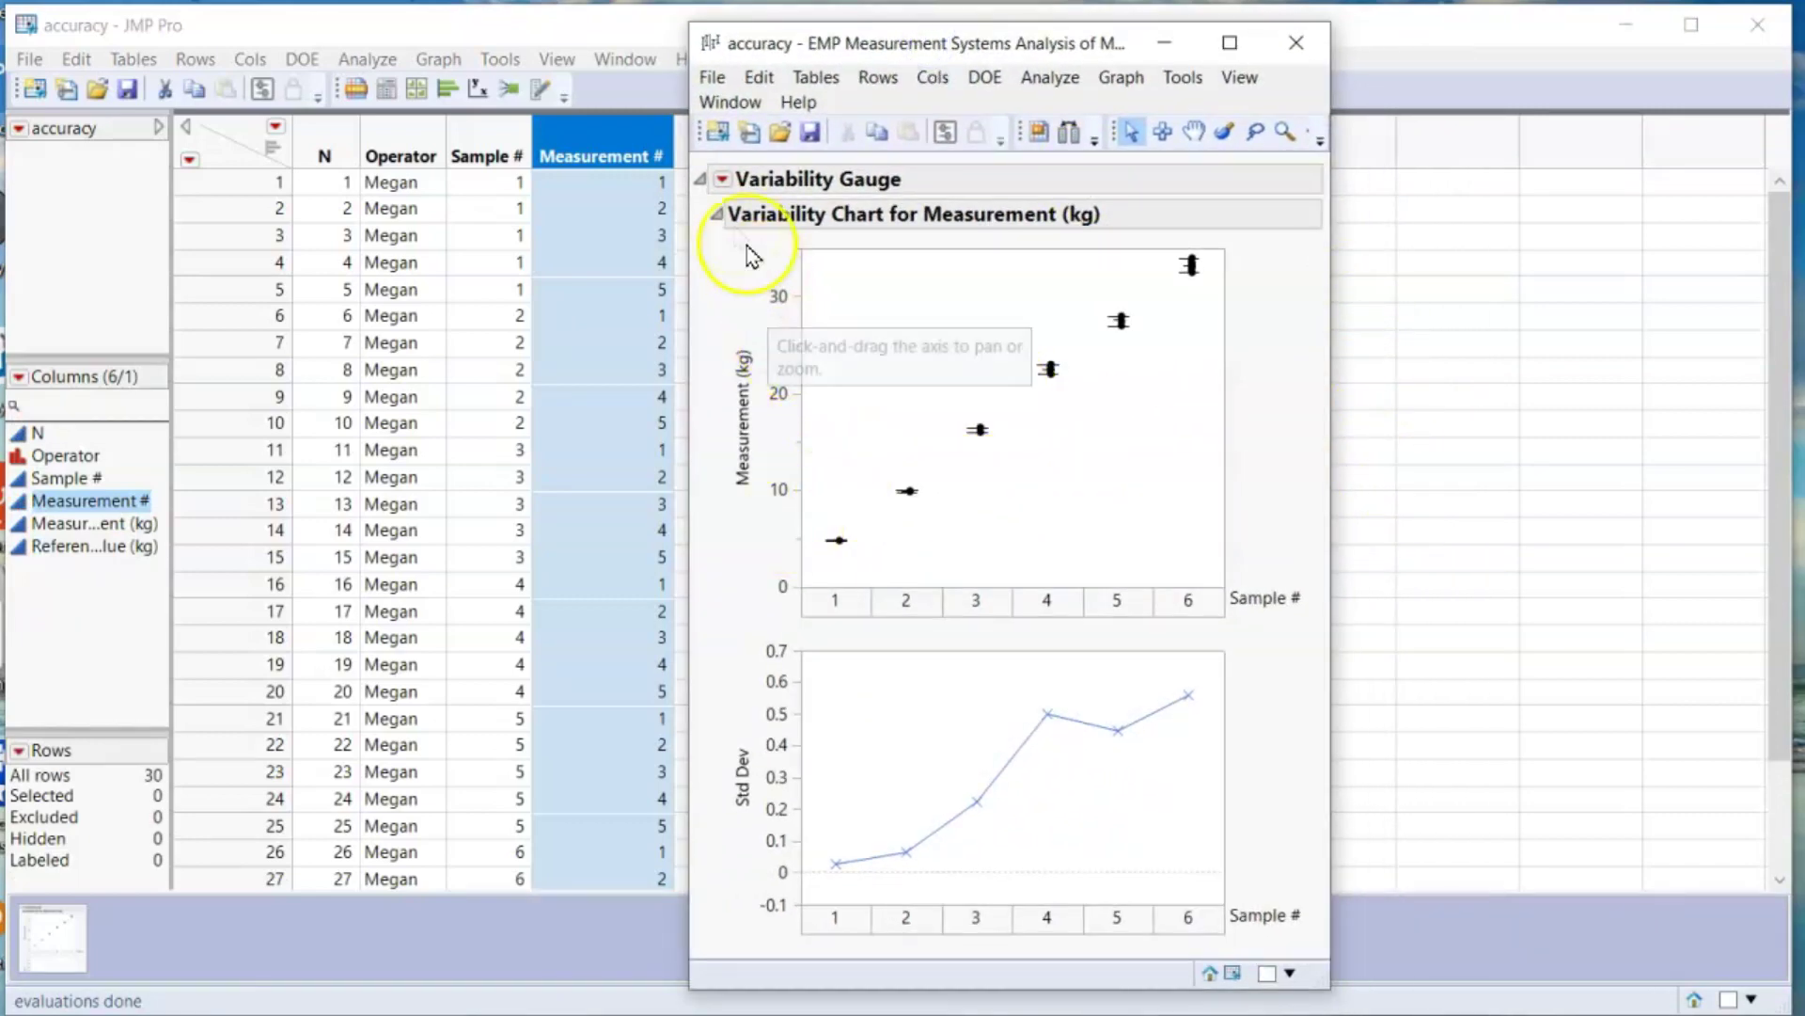
left_click(721, 180)
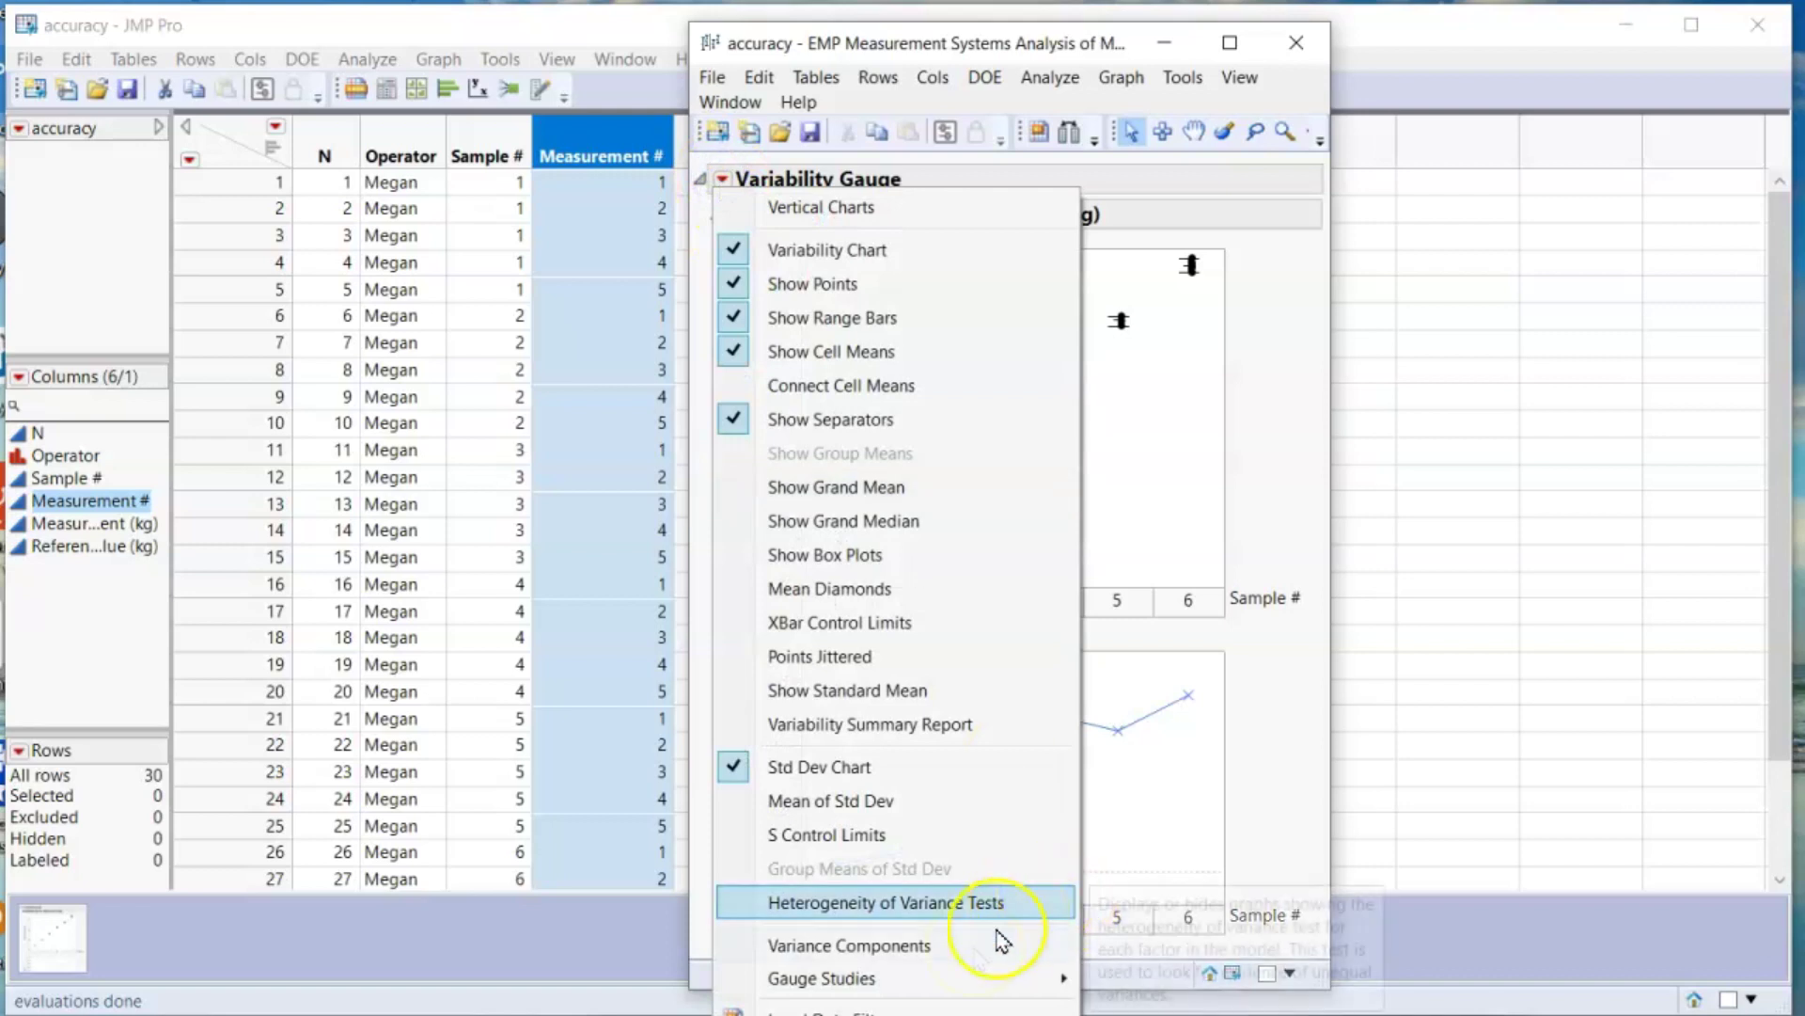
mouse_move(821, 978)
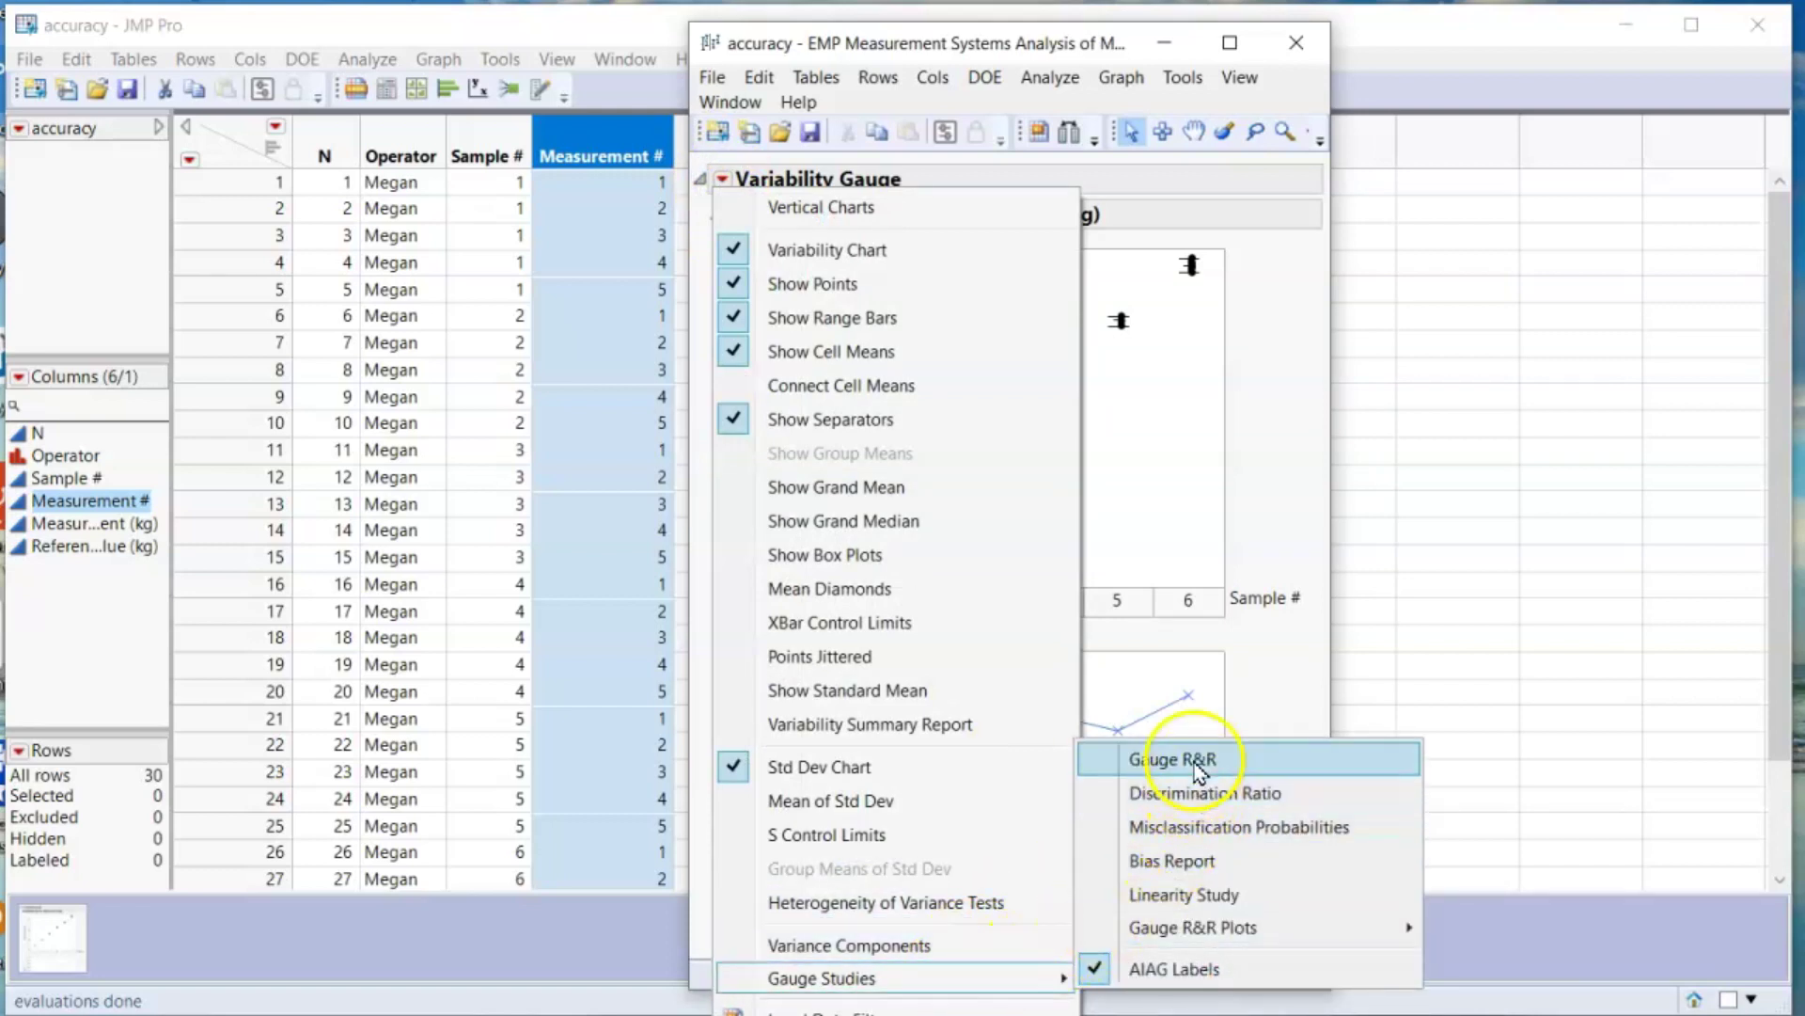
left_click(1197, 858)
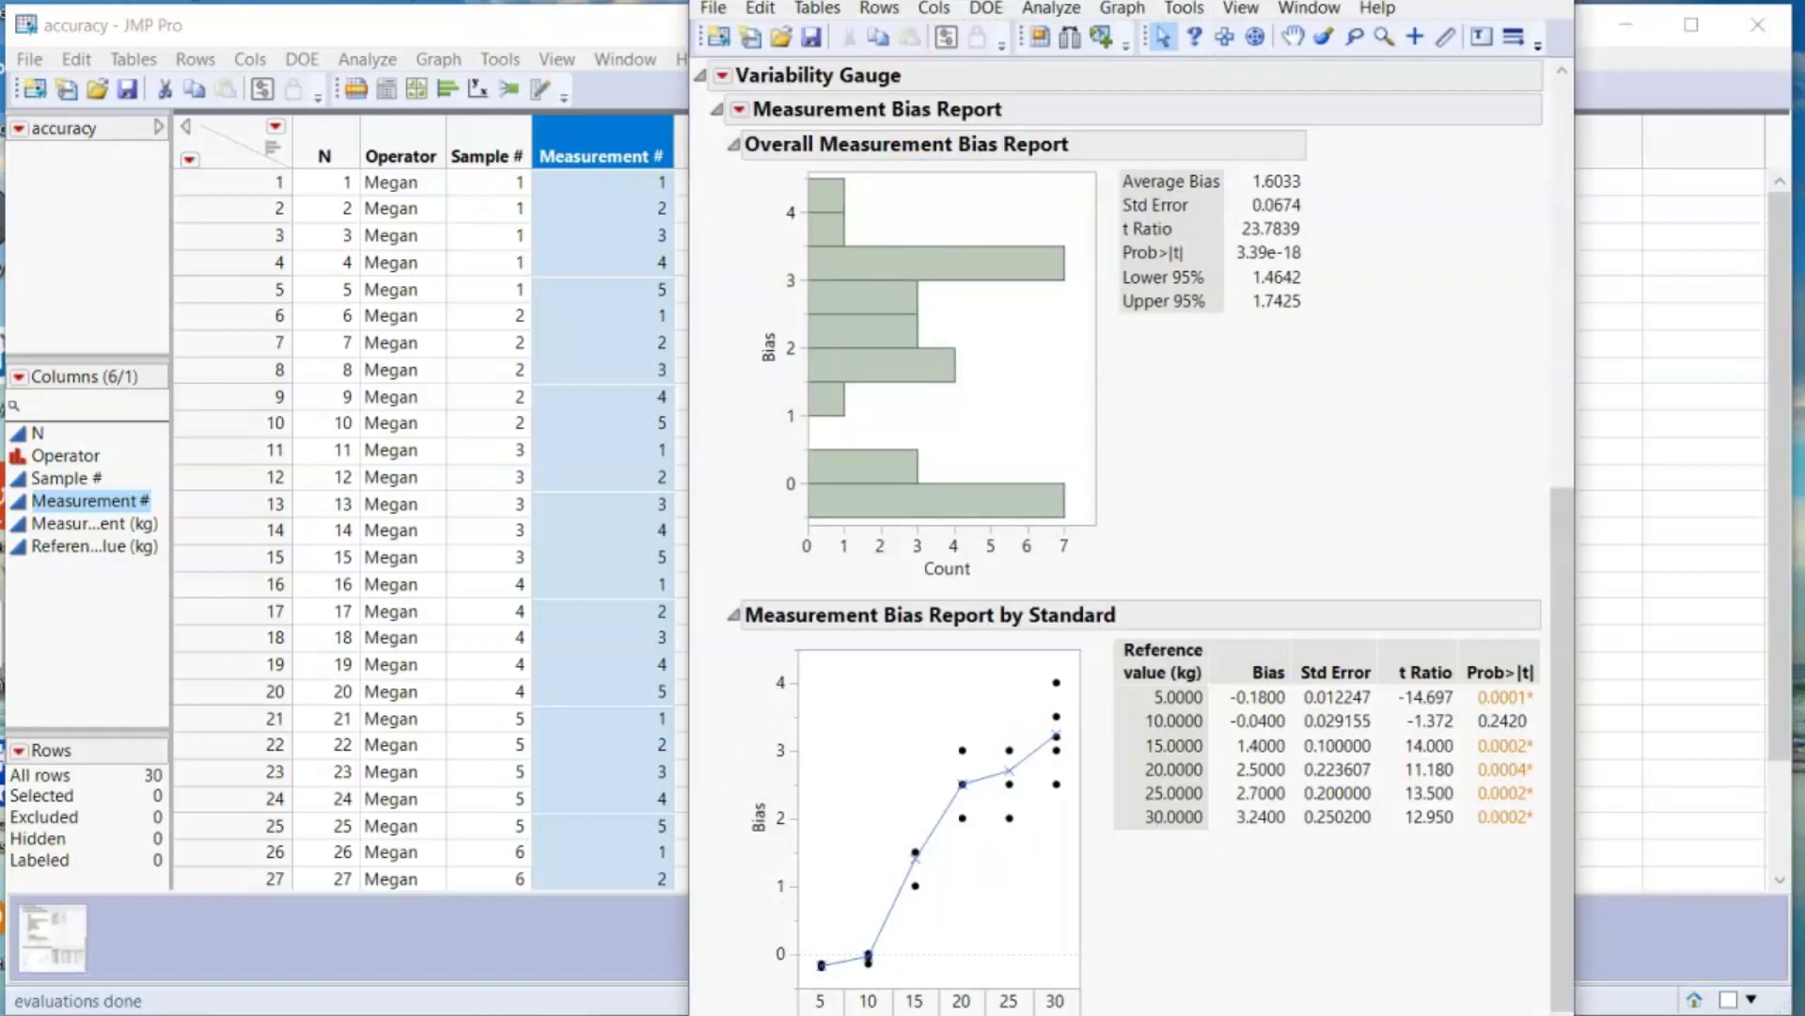
Move the report window lower and stretch it taller to show the Bias Report by Standard.
left_click_drag(949, 3, 873, 32)
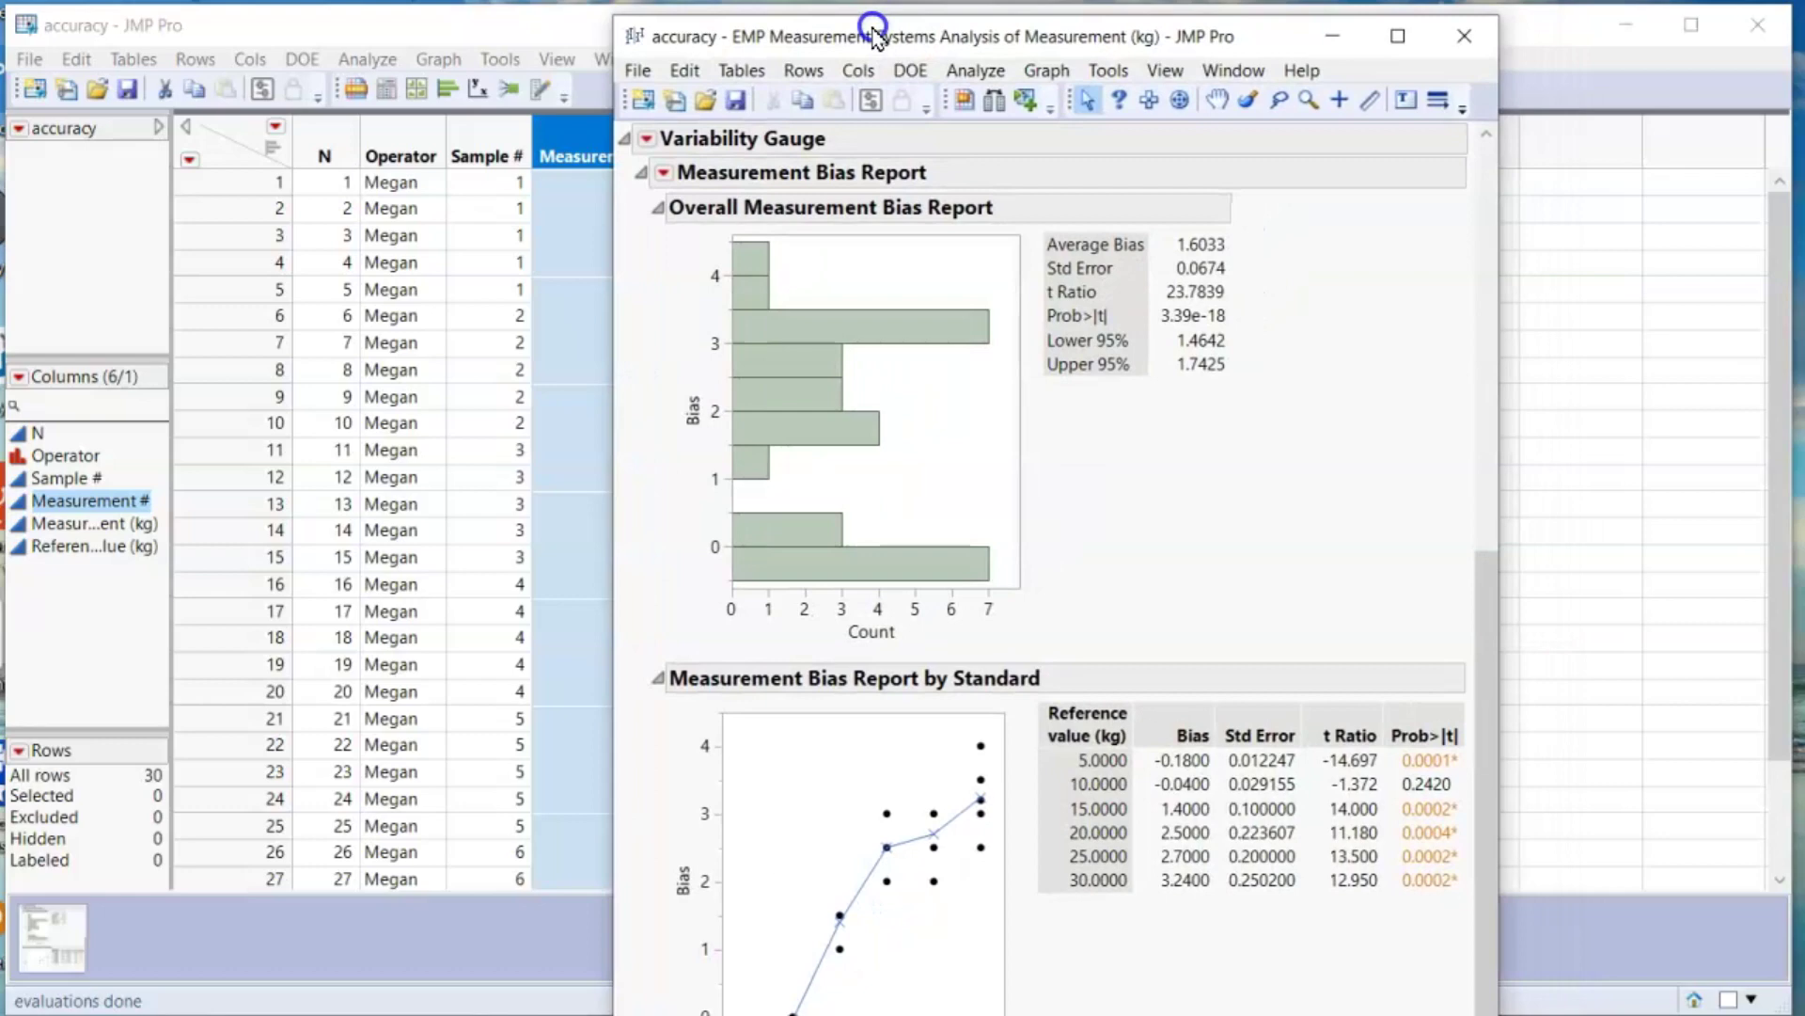
mouse_move(873, 32)
left_mouse_down()
mouse_move(813, 99)
mouse_move(788, 25)
left_mouse_up()
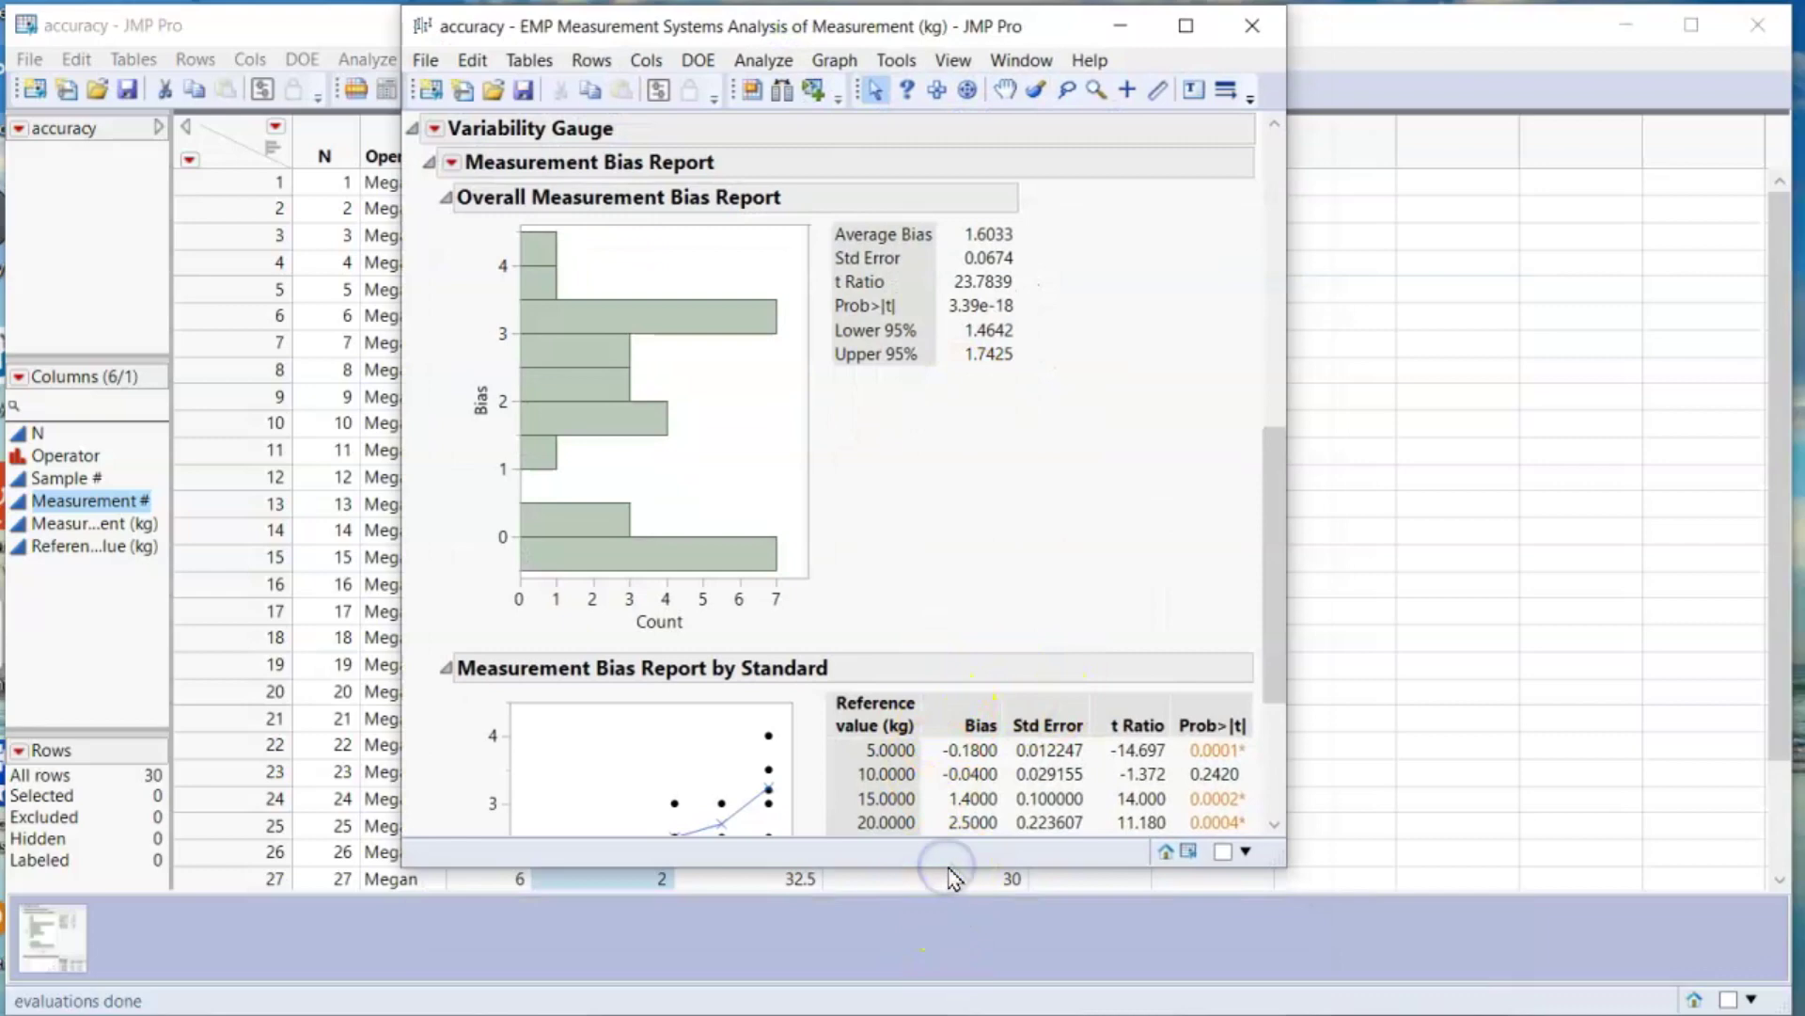
left_click_drag(948, 865, 962, 985)
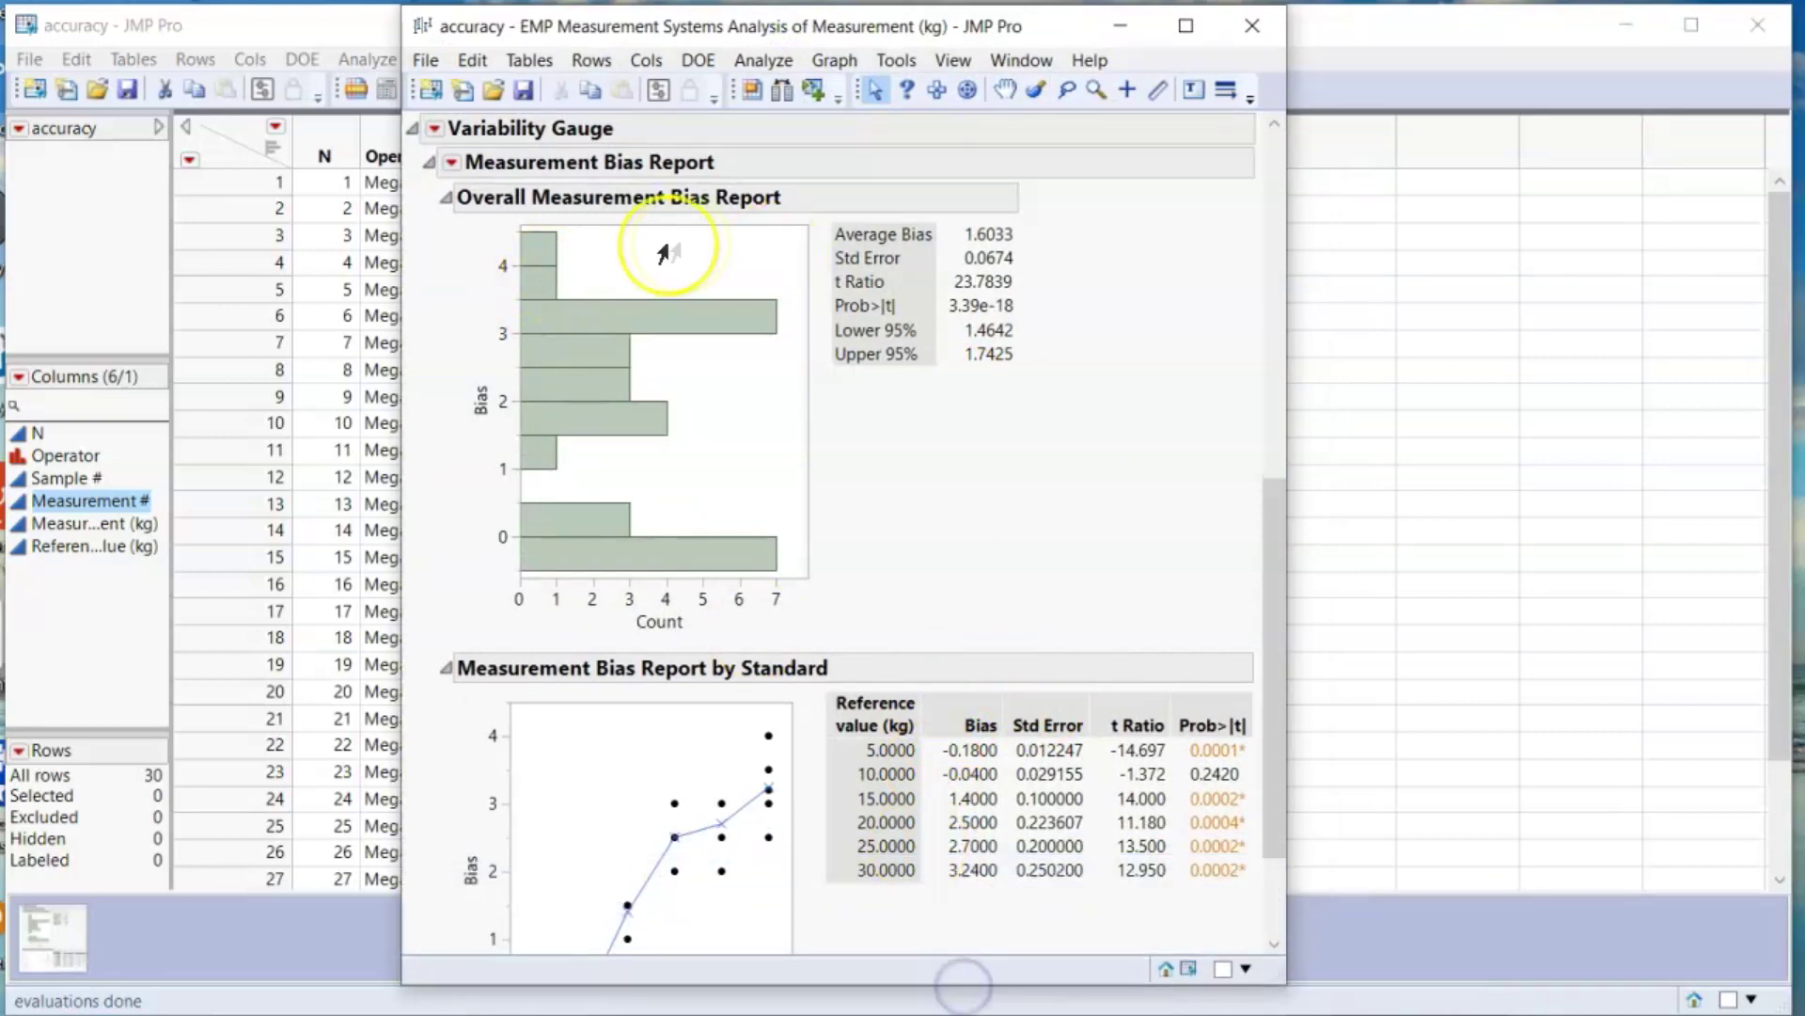
left_click_drag(1276, 500, 1262, 741)
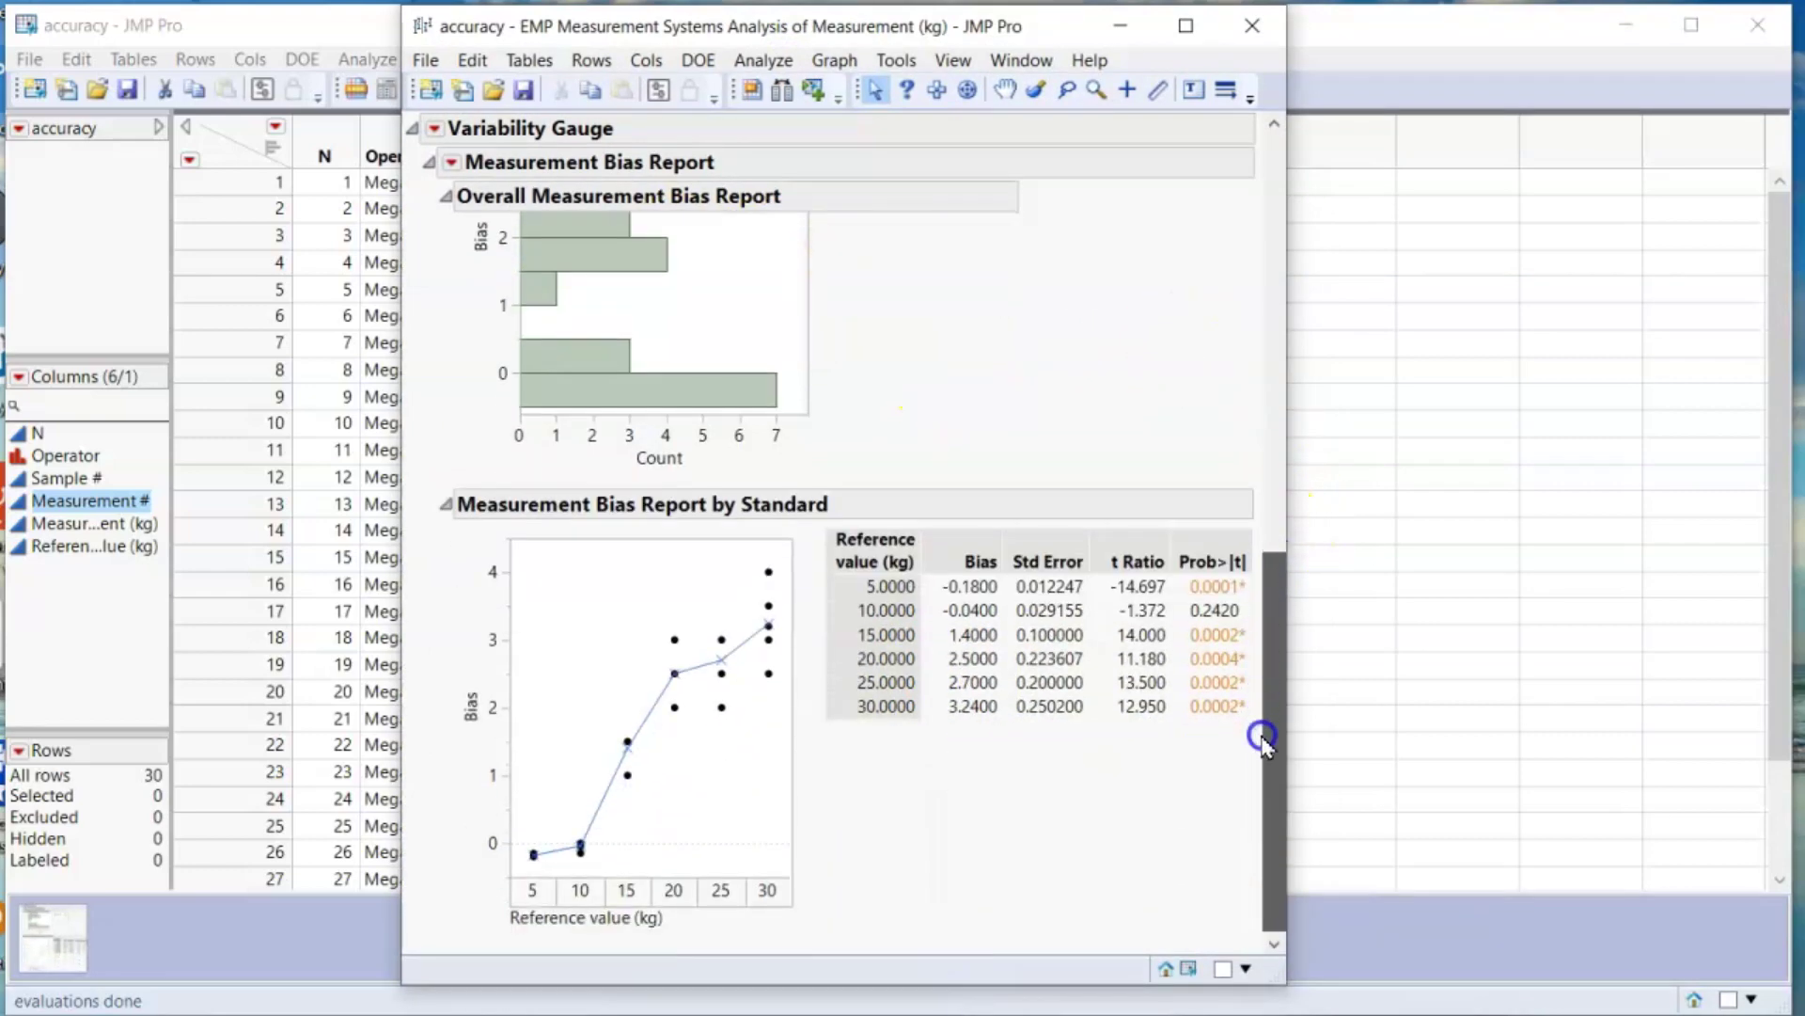